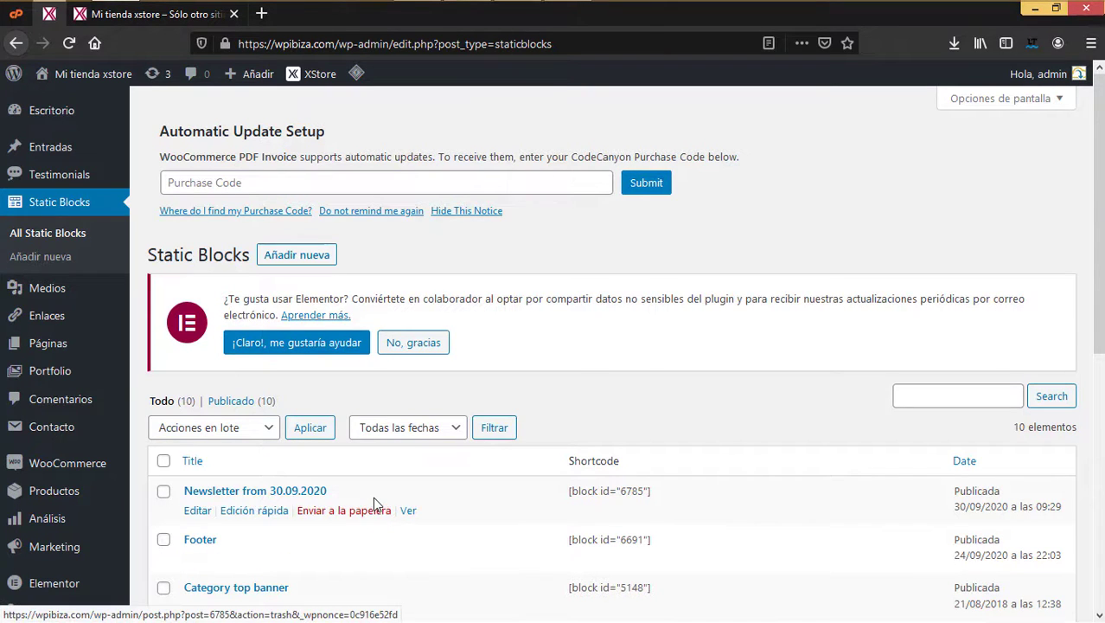
Examine the Footer static block's shortcode and the matching footer area on the shop's home page
scroll(373, 496, "down", 5)
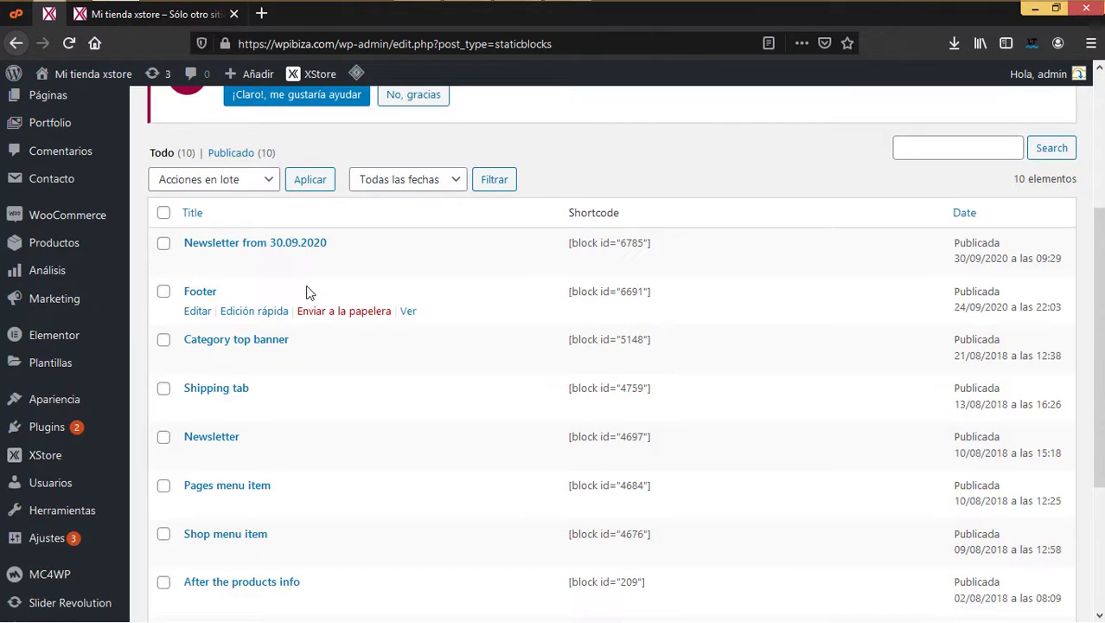
left_click_drag(567, 295, 681, 299)
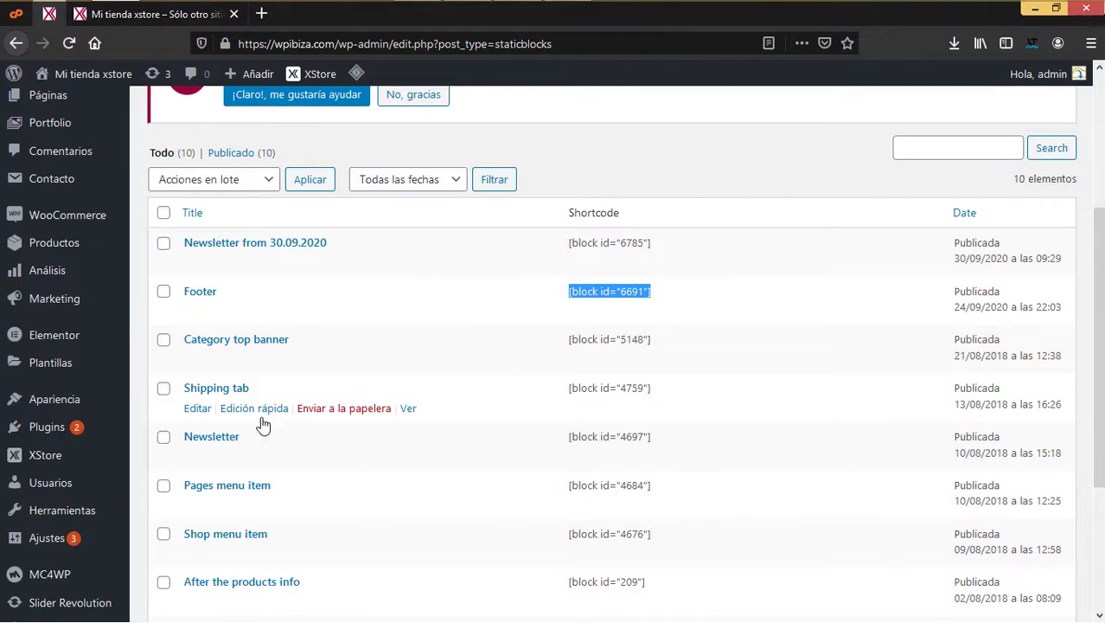
left_click(194, 20)
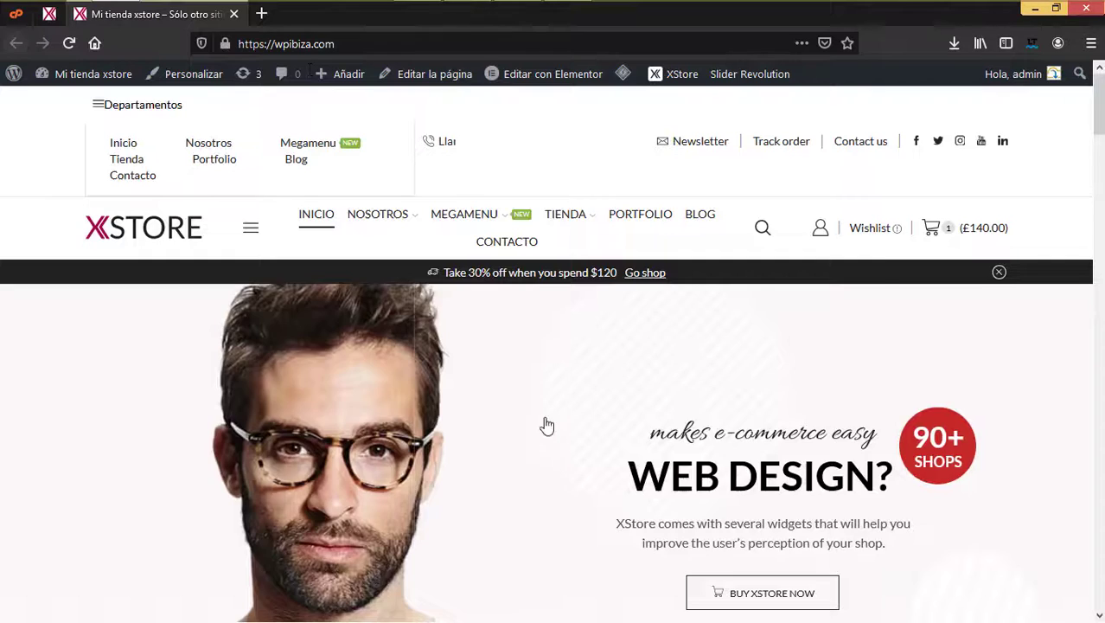
scroll(554, 433, "down", 10)
scroll(566, 442, "down", 20)
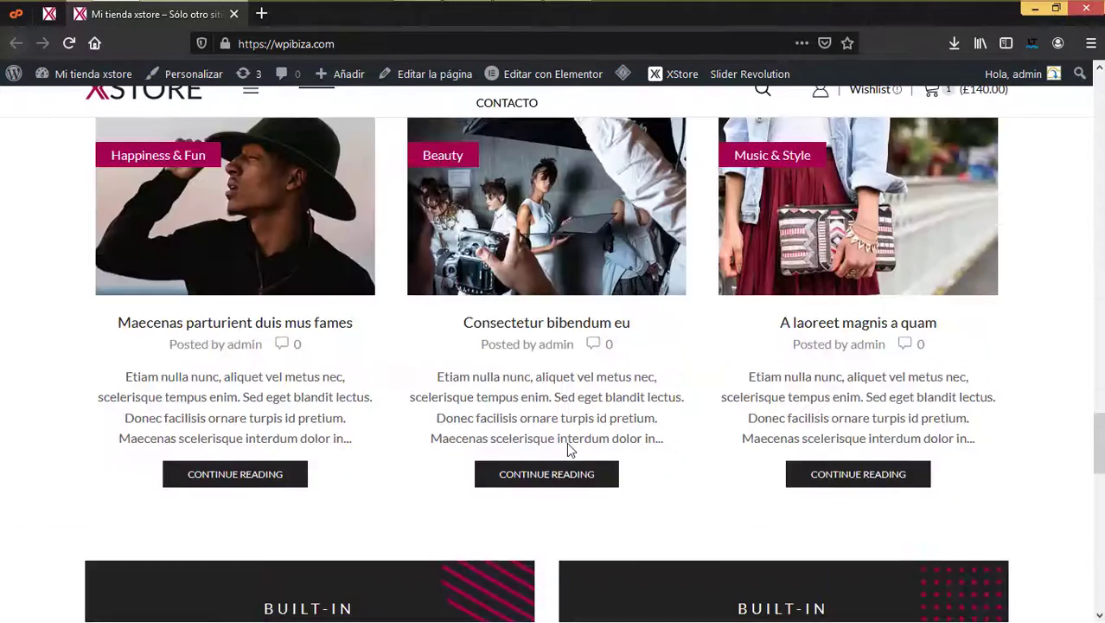
scroll(567, 442, "up", 2)
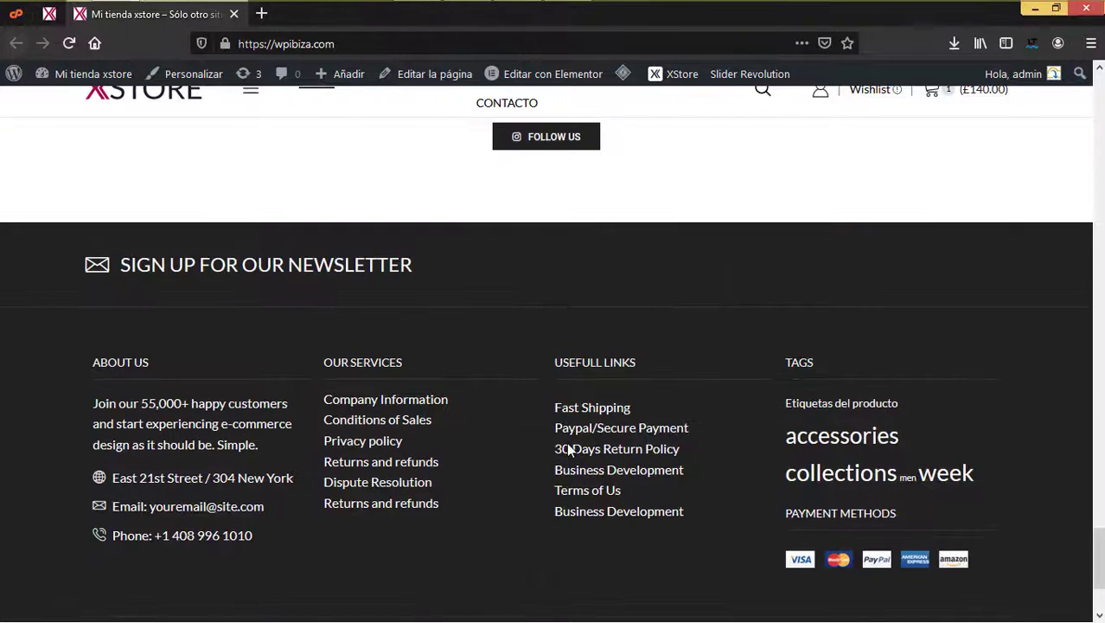
scroll(566, 445, "down", 2)
scroll(567, 451, "up", 1)
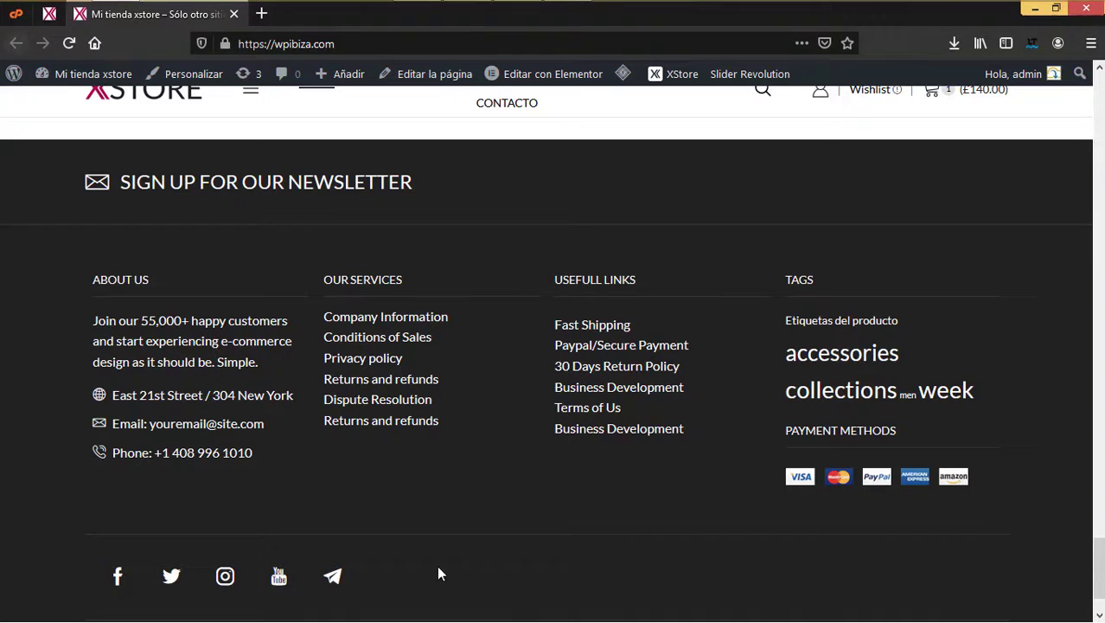
scroll(438, 574, "down", 1)
scroll(464, 550, "up", 1)
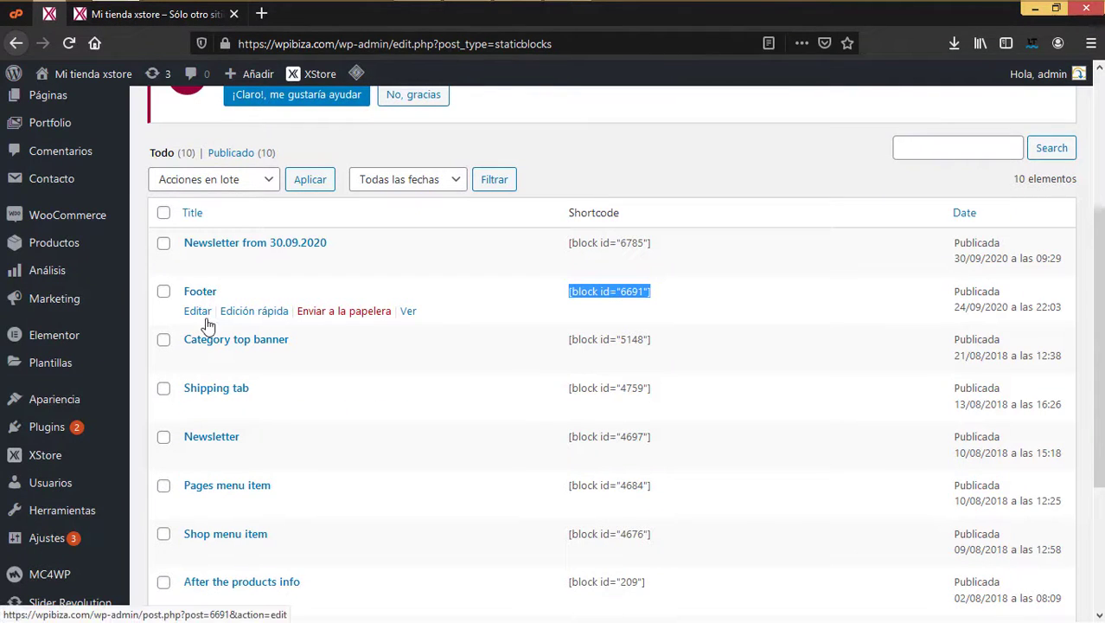
Open the Footer static block for editing in a new browser tab
right_click(204, 314)
left_click(236, 318)
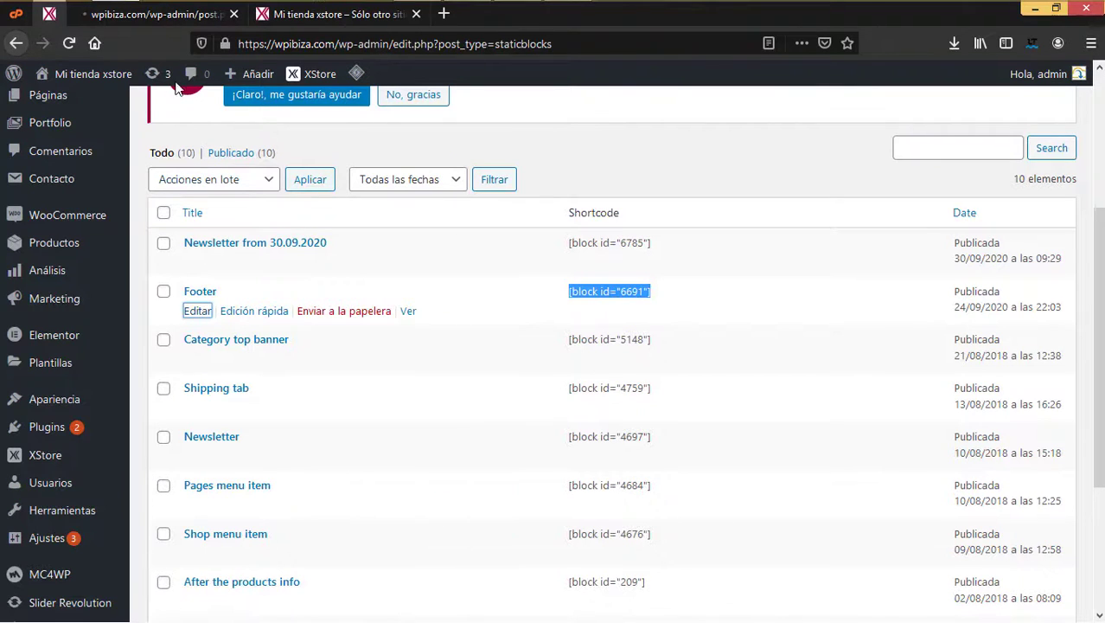
left_click(172, 19)
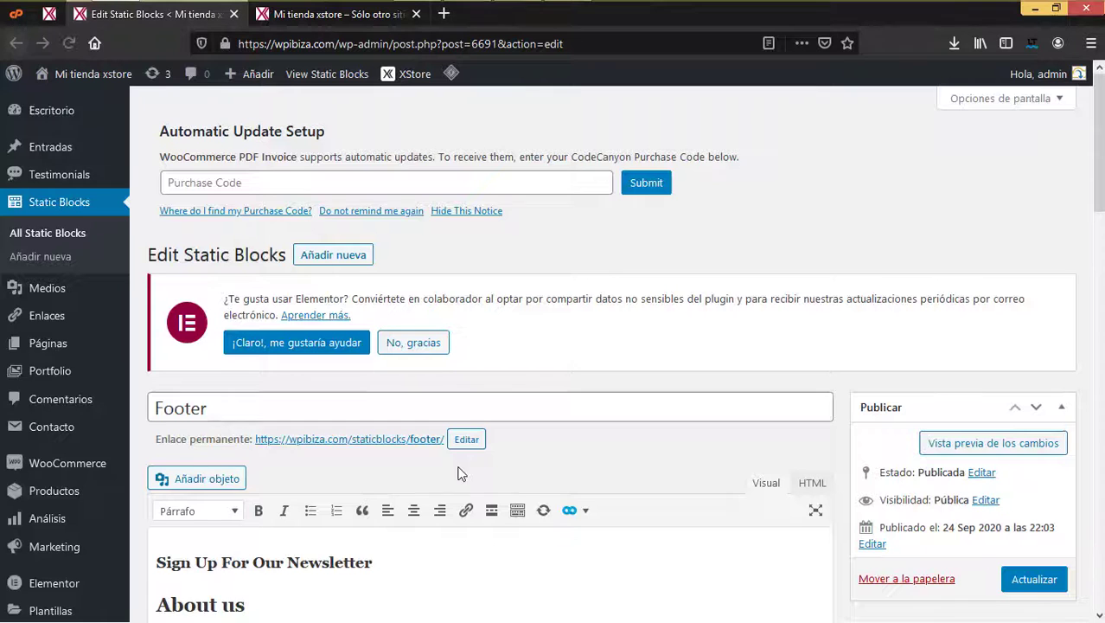
Compare the newsletter heading in the Footer block with the one in the live shop's footer
scroll(401, 499, "down", 1)
scroll(260, 540, "down", 1)
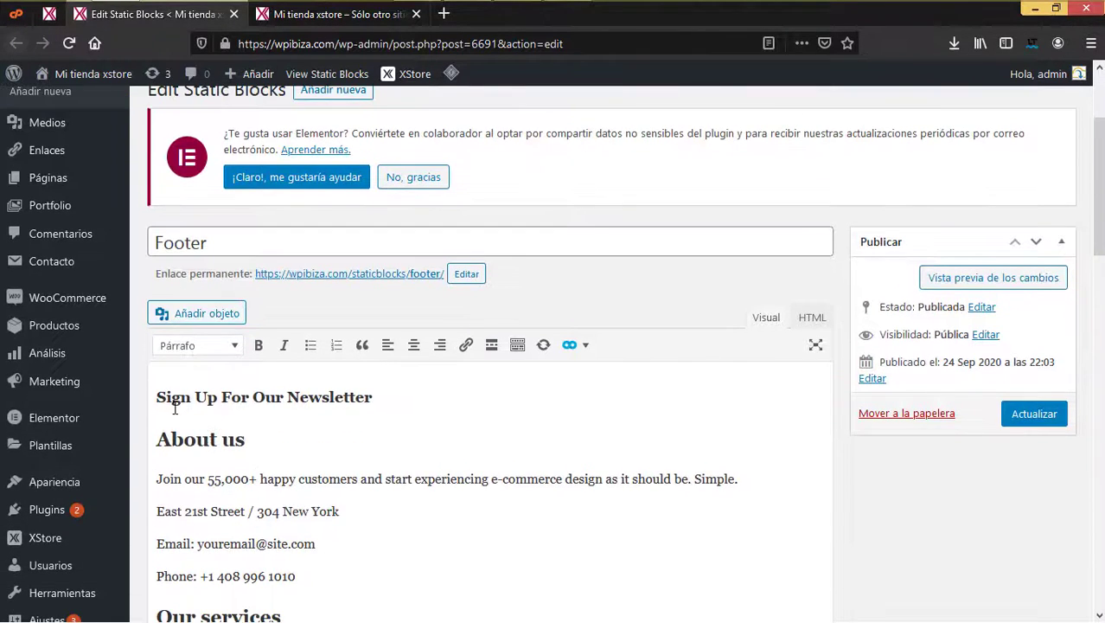
left_click_drag(172, 403, 393, 402)
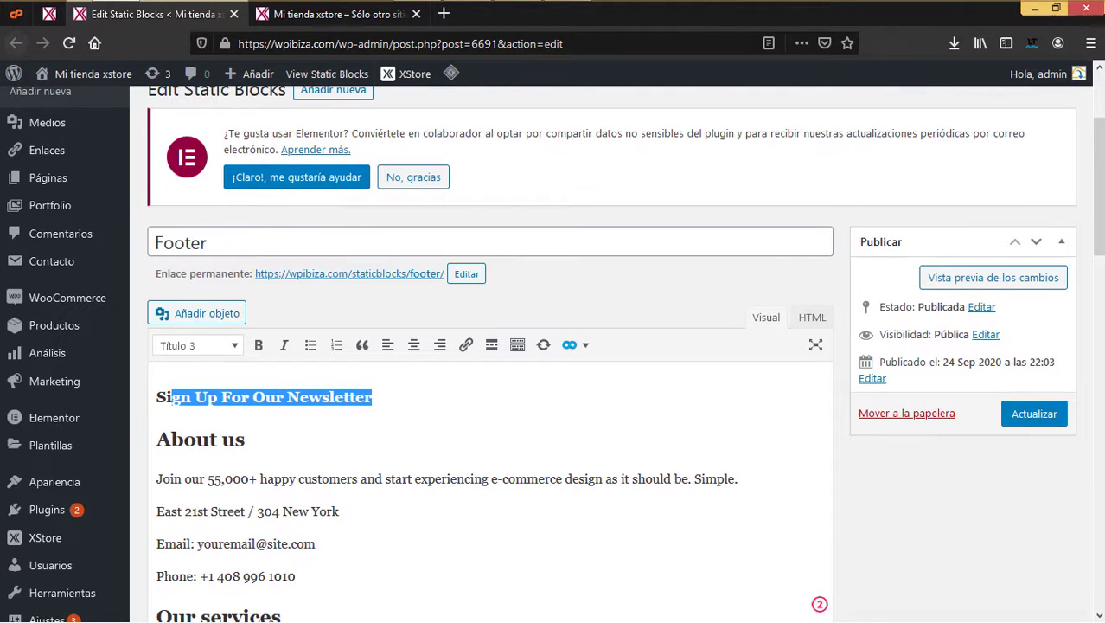
left_click(333, 14)
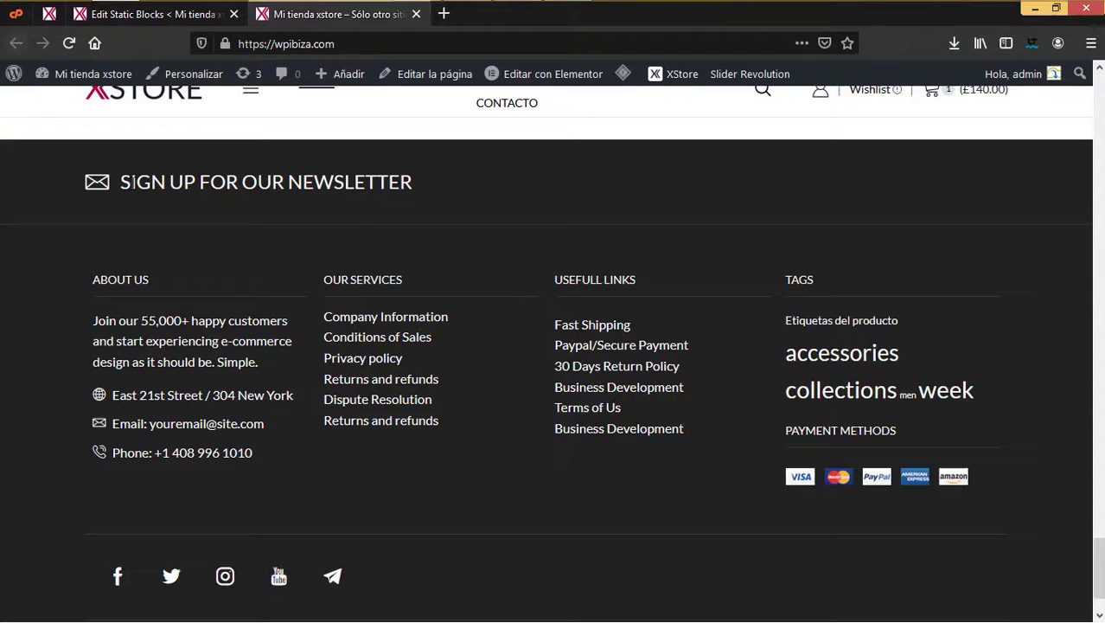
left_click(140, 21)
Replace the "About us" heading with "Nosotros" and the "Our services" heading with "Nuestros servicios"
triple_click(271, 438)
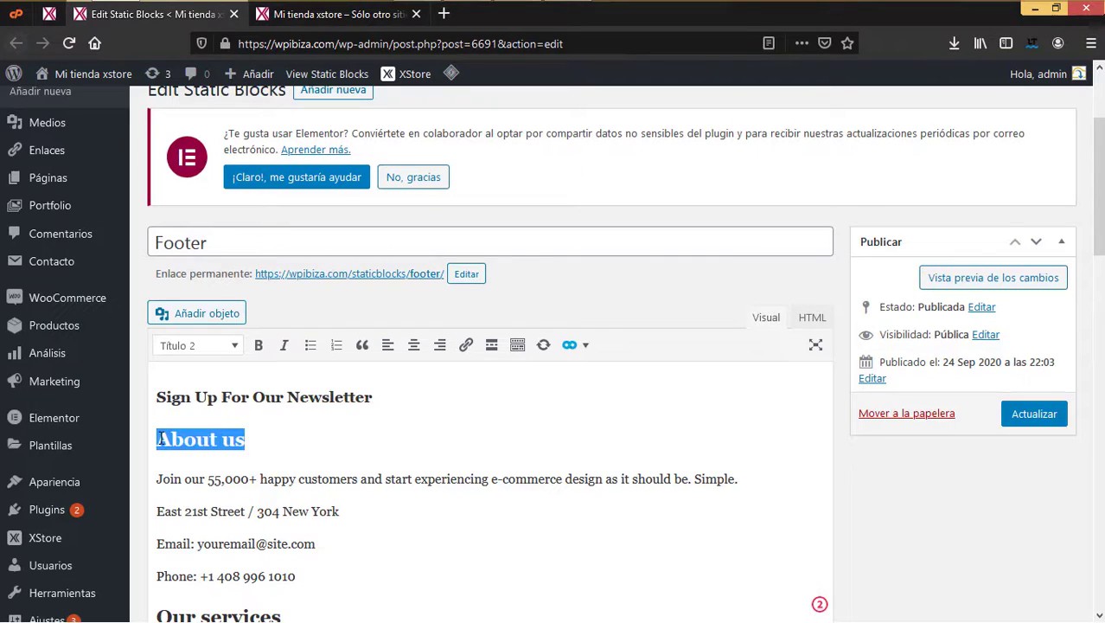
type("Nosotros")
scroll(290, 455, "down", 3)
left_click_drag(290, 456, 124, 448)
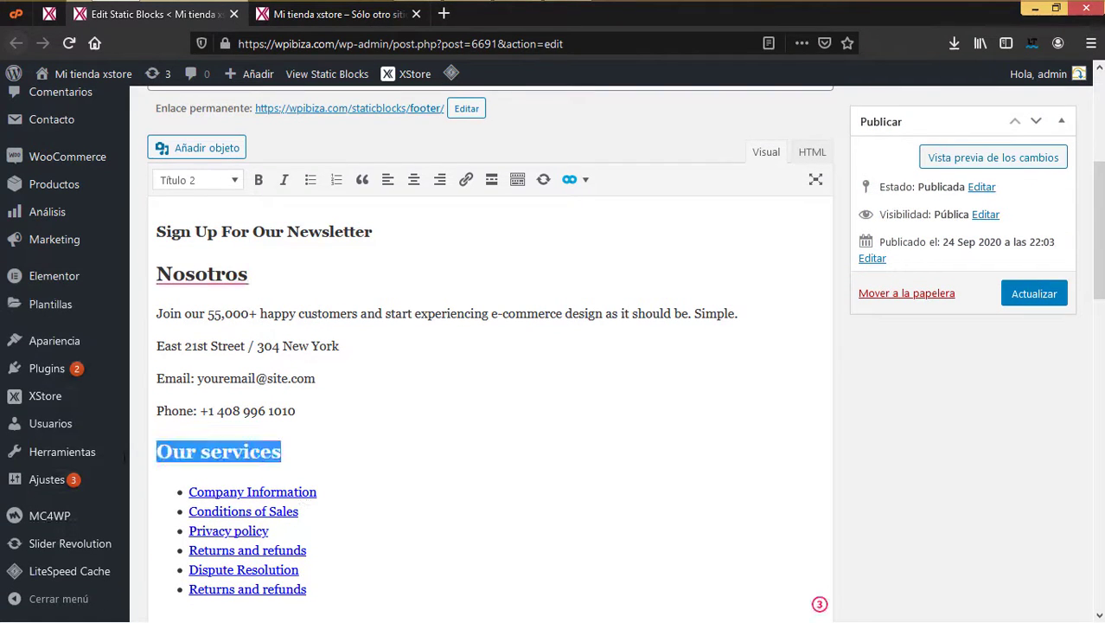
type("Nuestros servicios")
Change the "Tags" heading to "Etiquetas" and the "Payment methods" heading to "Metodos de pago"
scroll(298, 464, "down", 3)
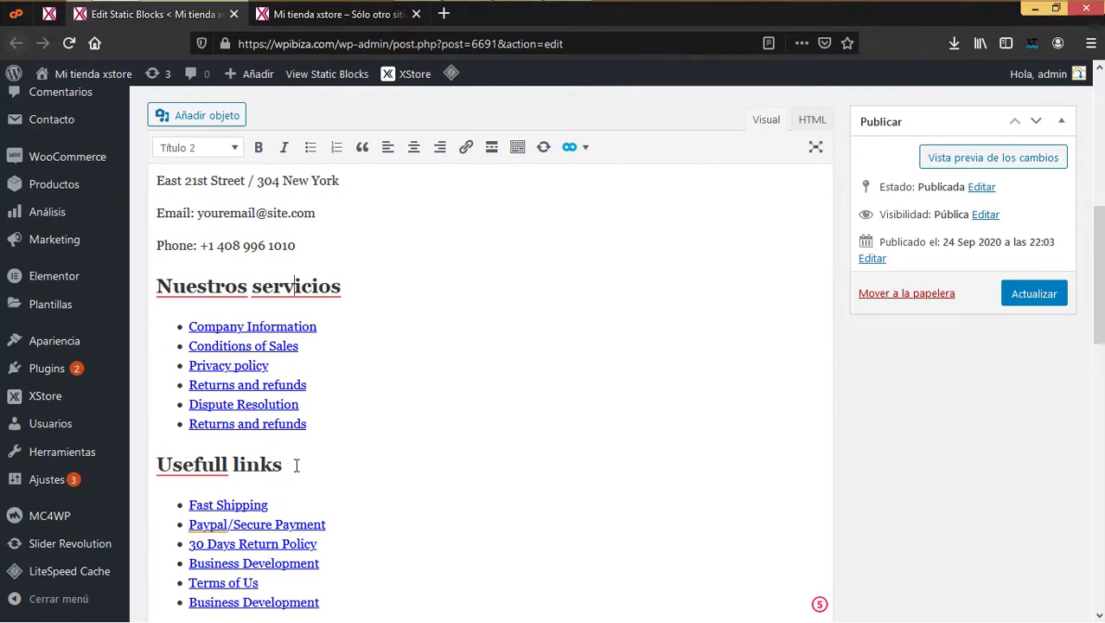
left_click_drag(296, 465, 152, 465)
scroll(216, 432, "down", 5)
left_click_drag(205, 396, 134, 398)
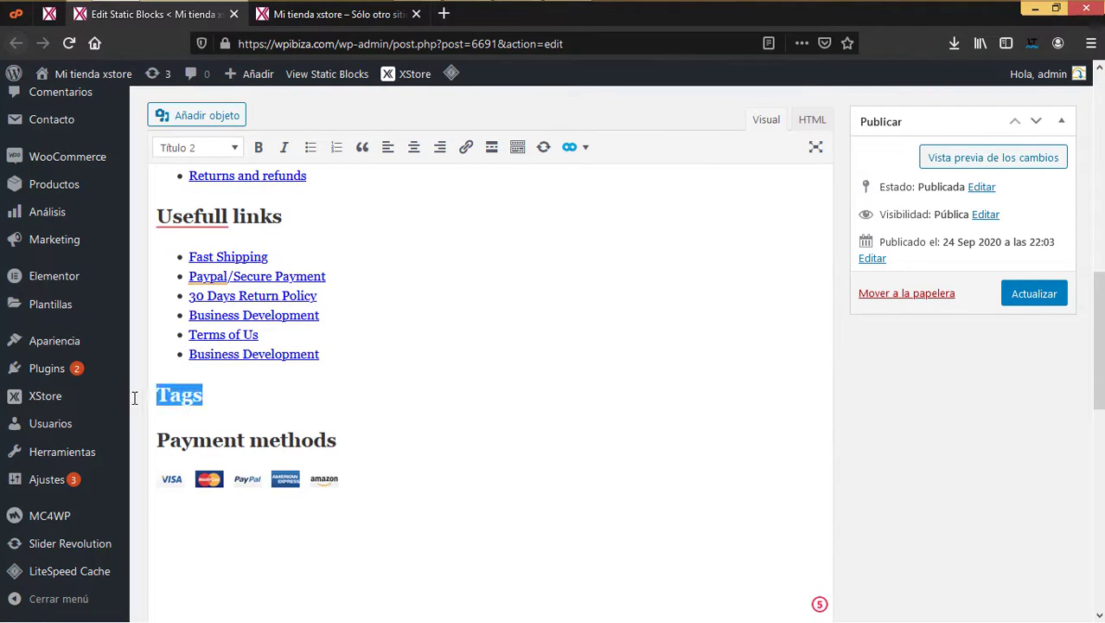
type("E")
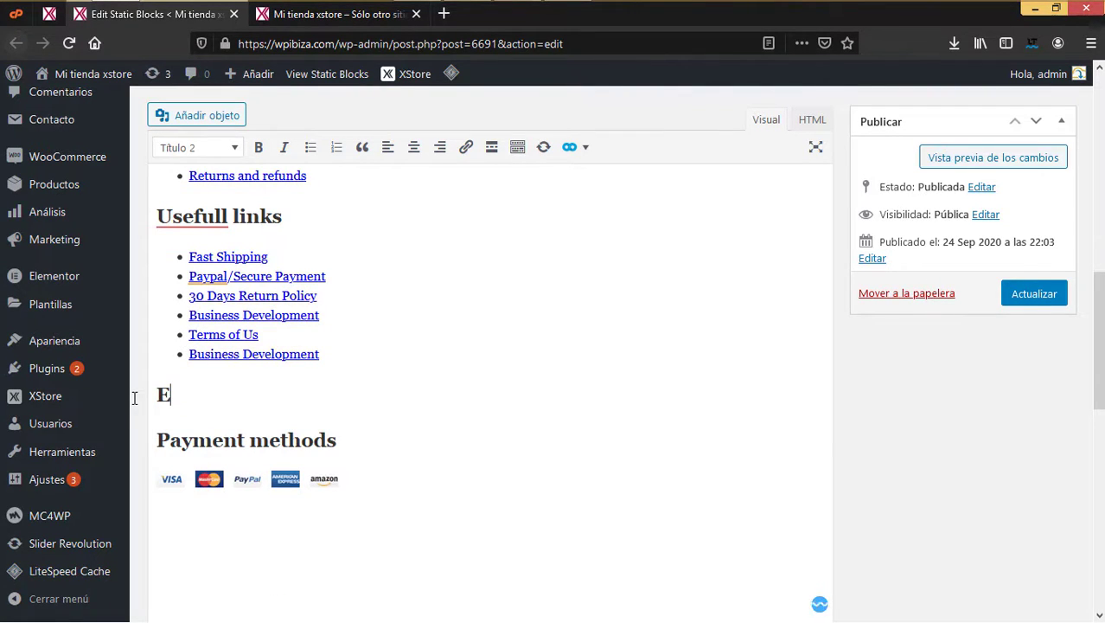
type("tiquetas")
left_click_drag(339, 440, 117, 448)
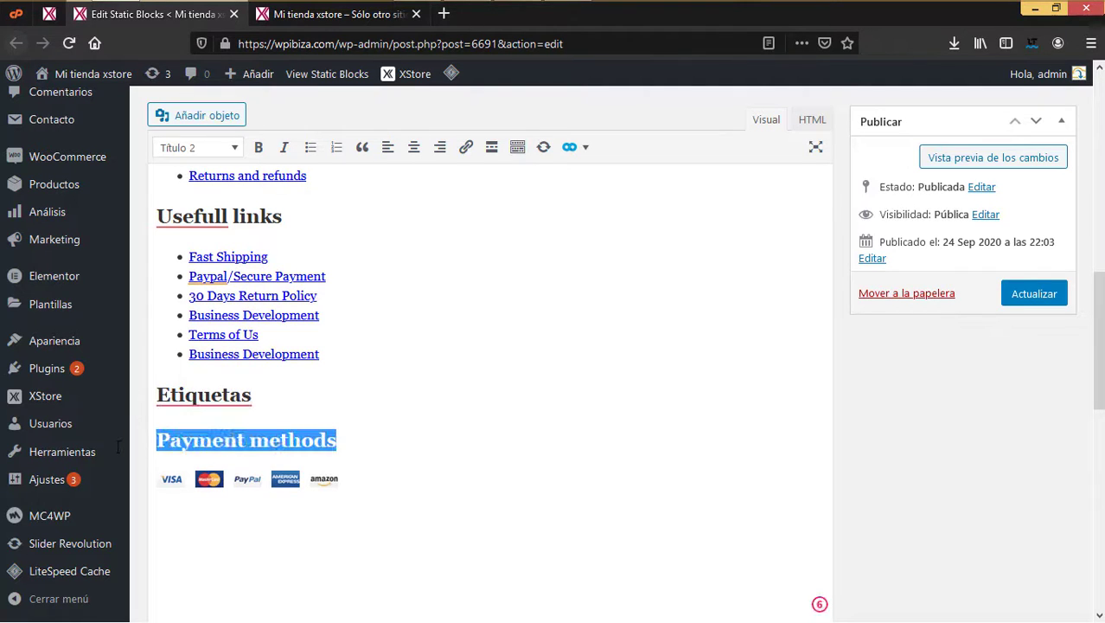
type("Metodos")
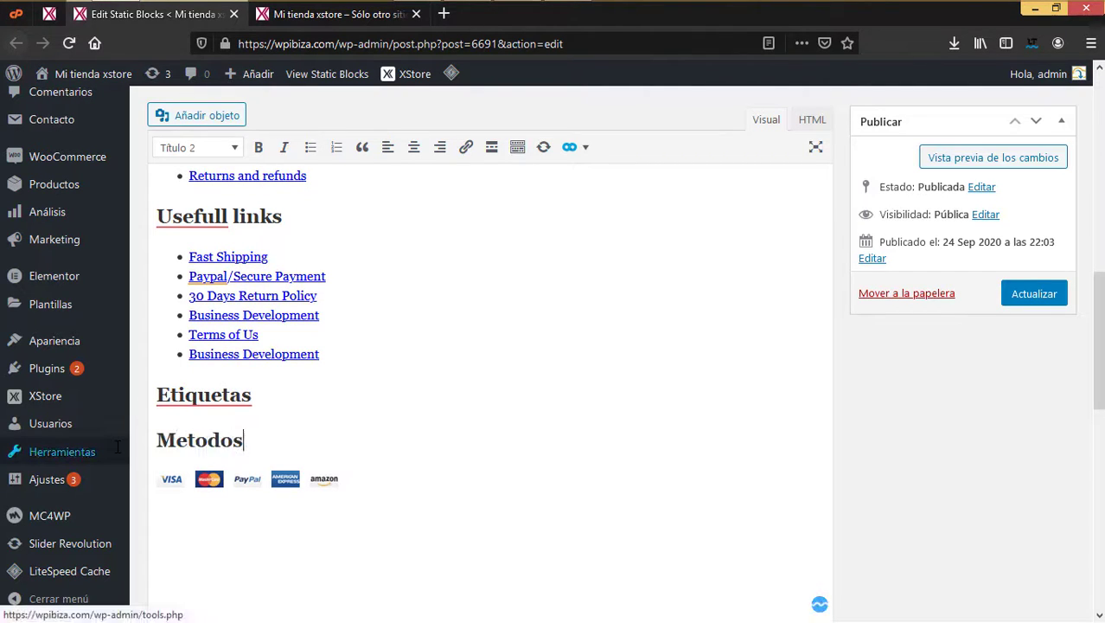
type(" de pago")
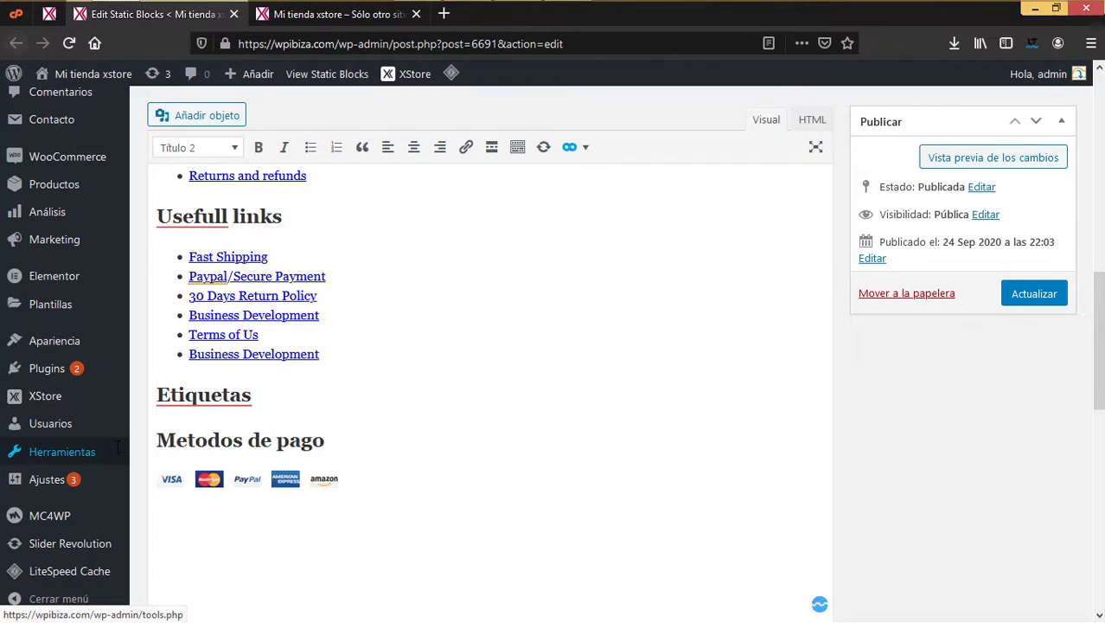
left_click(222, 439)
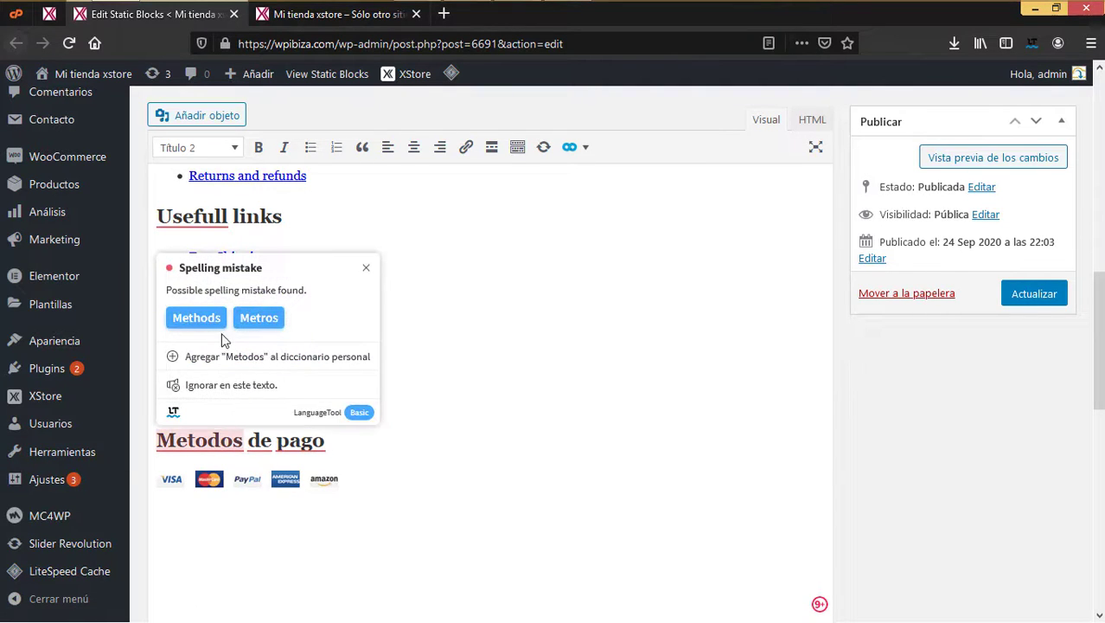
left_click(222, 491)
Check the rest of the Footer block and update it to save the translated headings
scroll(299, 517, "down", 3)
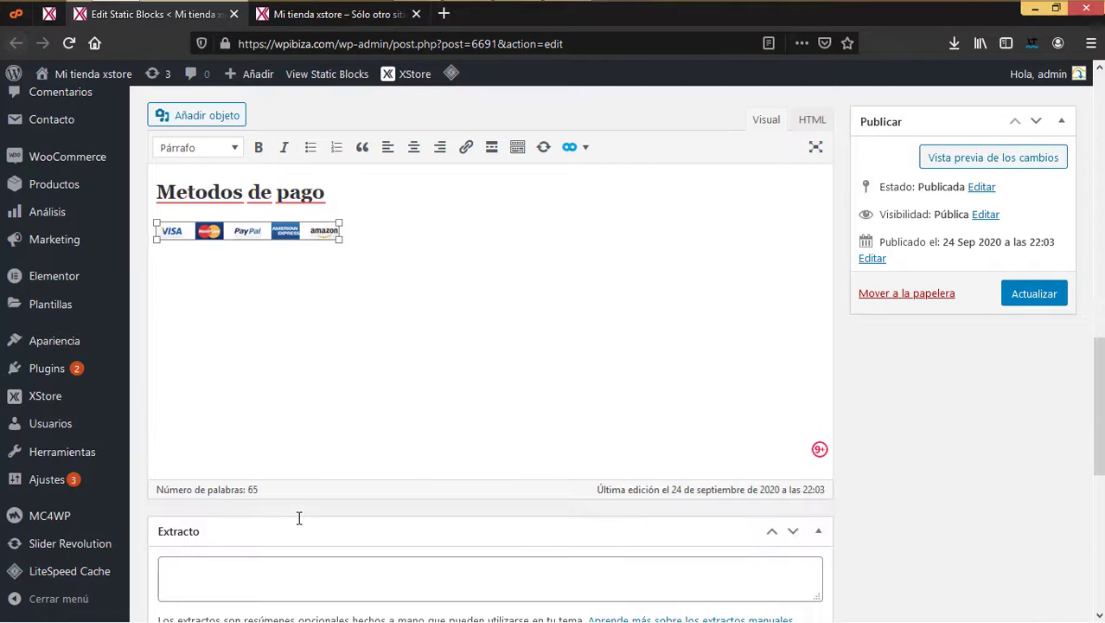
scroll(297, 515, "down", 3)
scroll(297, 517, "up", 6)
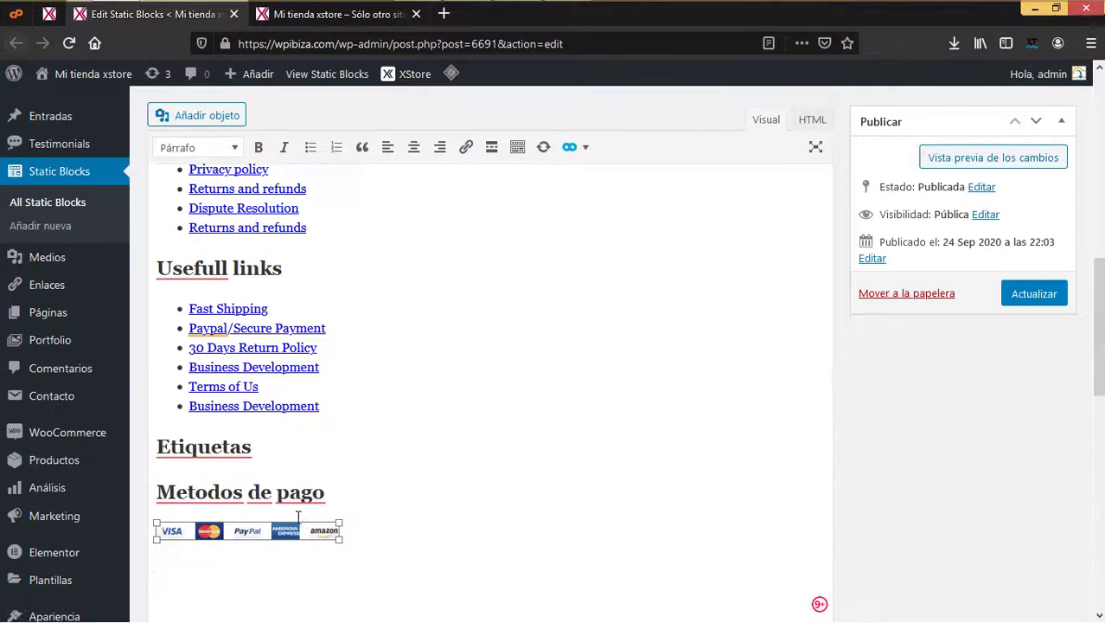
scroll(298, 516, "down", 5)
scroll(297, 516, "up", 10)
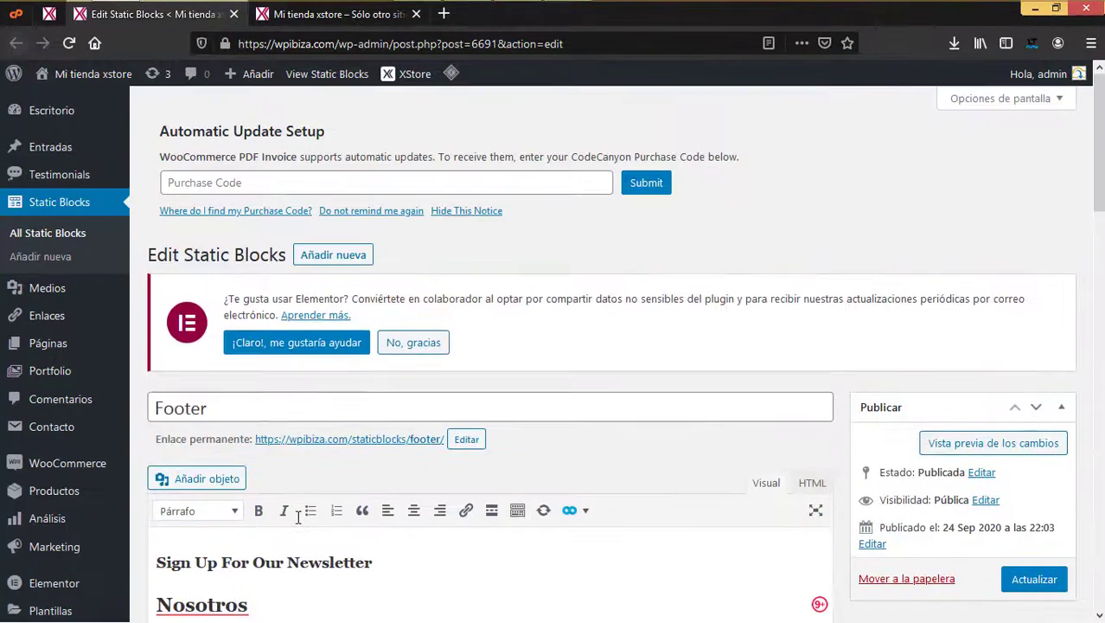
left_click(1036, 580)
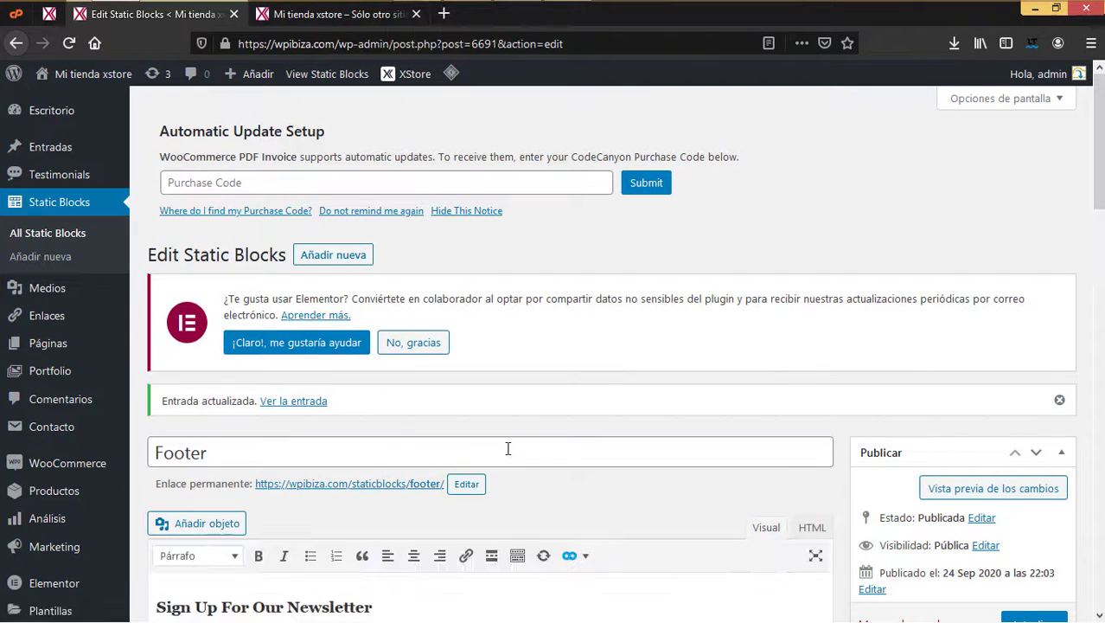
Review the saved Footer block's text, then close its editing tab and return to the static blocks list
scroll(506, 538, "down", 5)
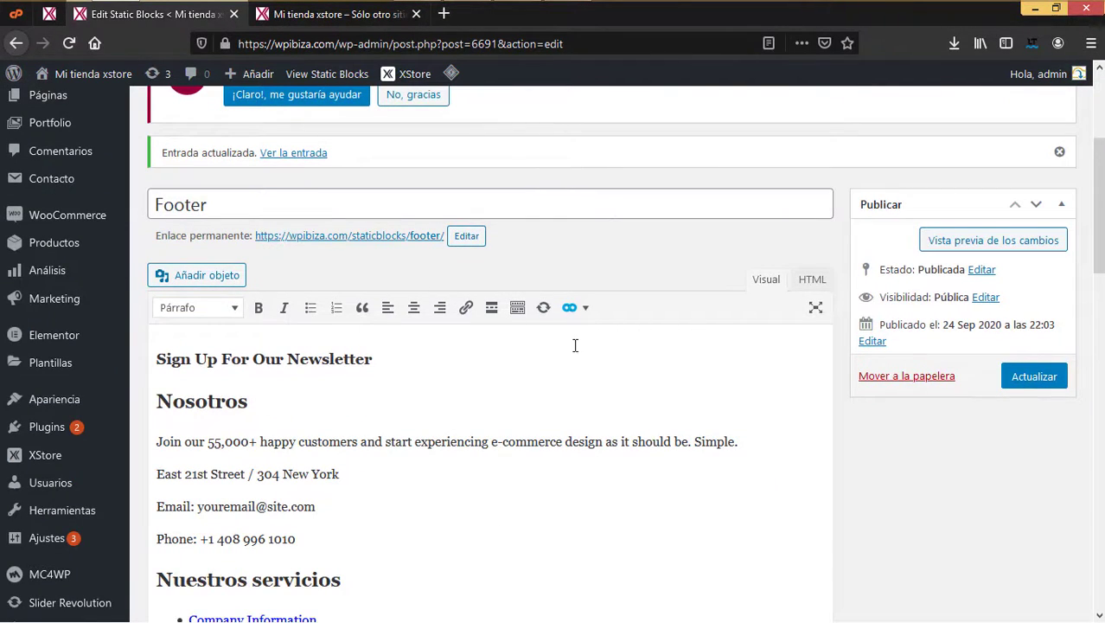
scroll(346, 424, "down", 3)
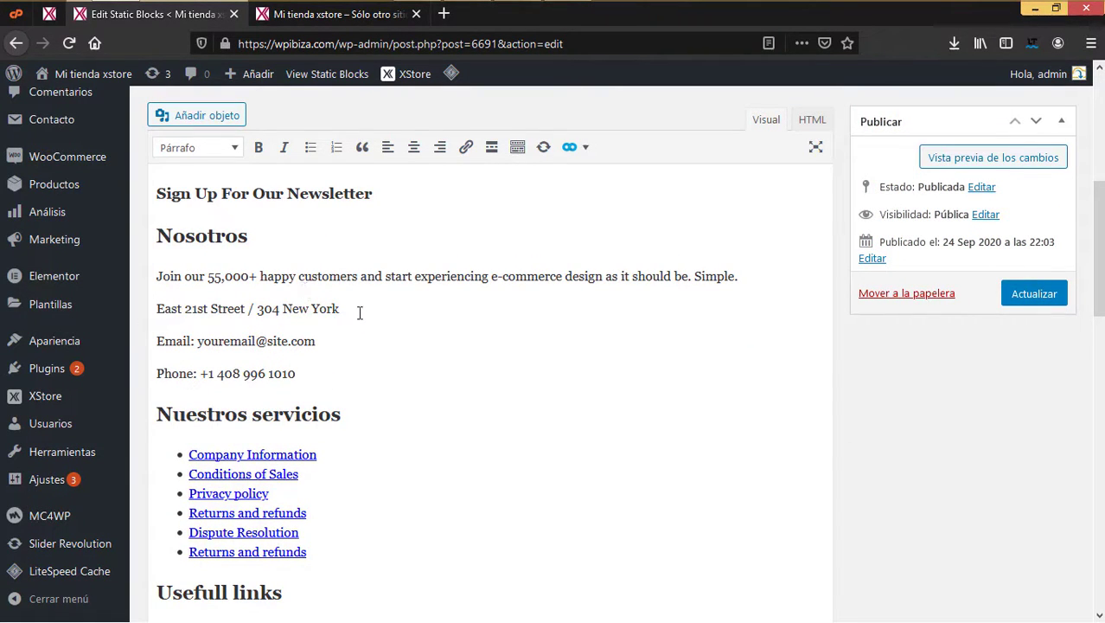
scroll(253, 300, "up", 5)
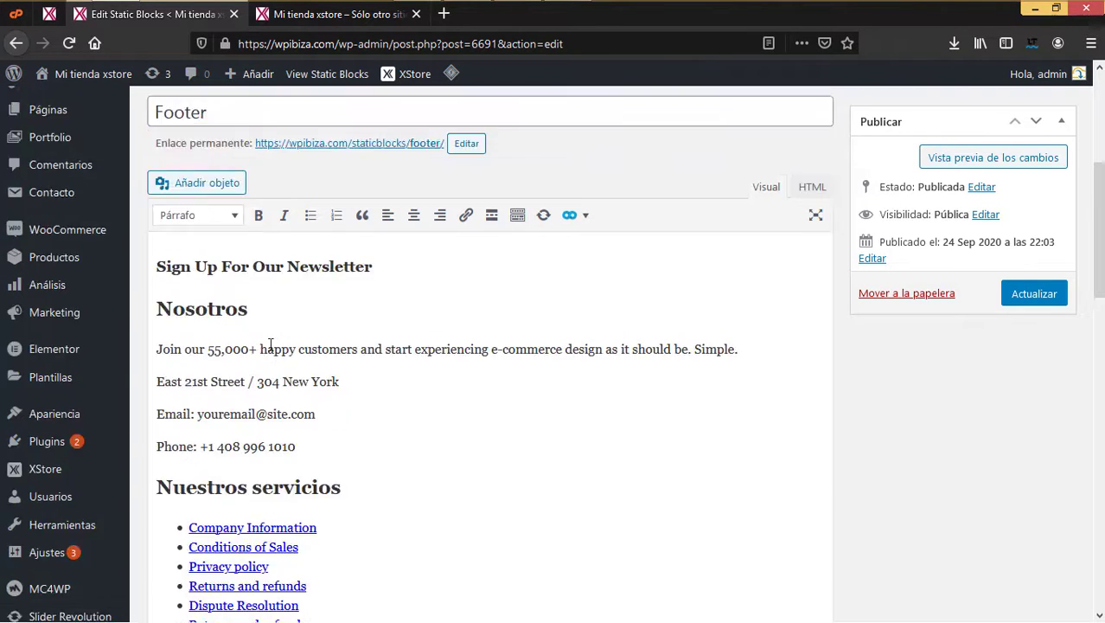
left_click(233, 14)
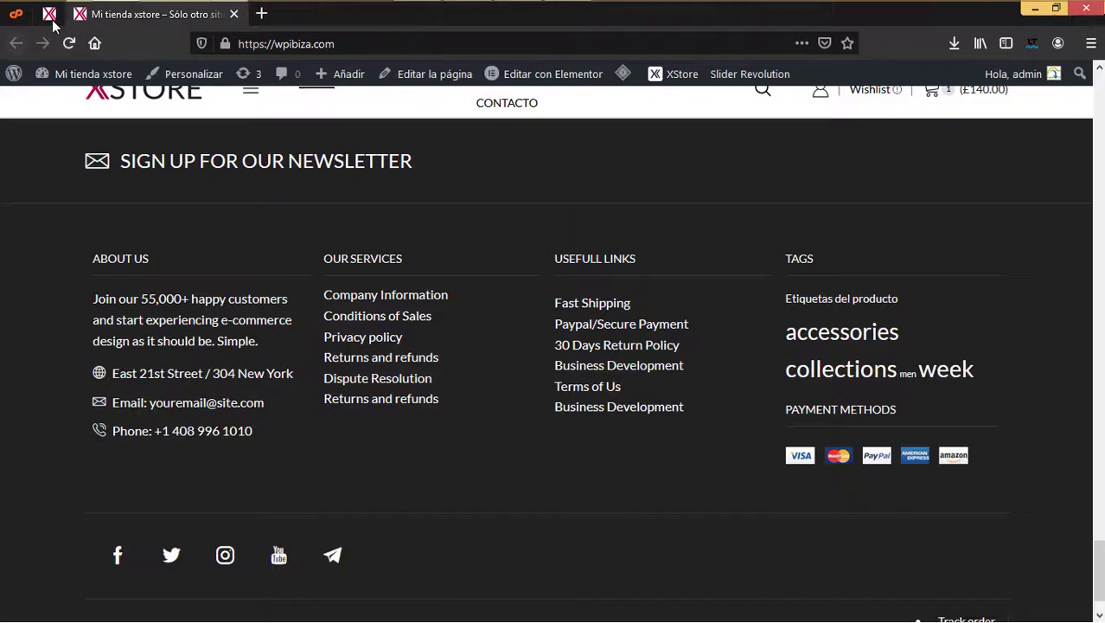
left_click(50, 15)
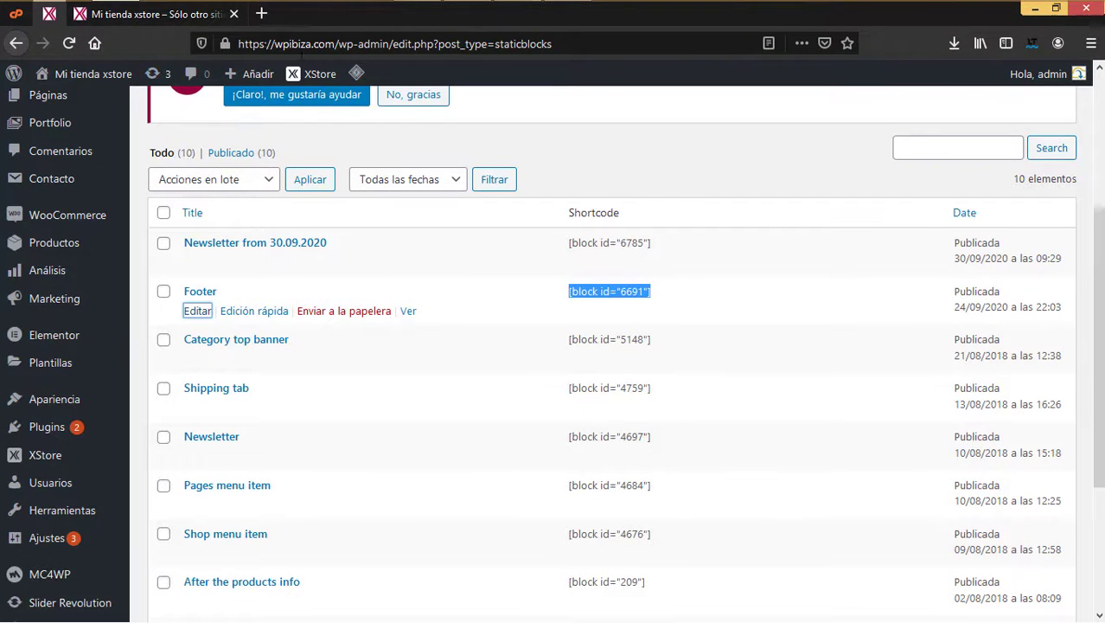
View the top of the shop's home page and examine the other entries in the static blocks list
key("ctrl+Tab")
mouse_move(466, 230)
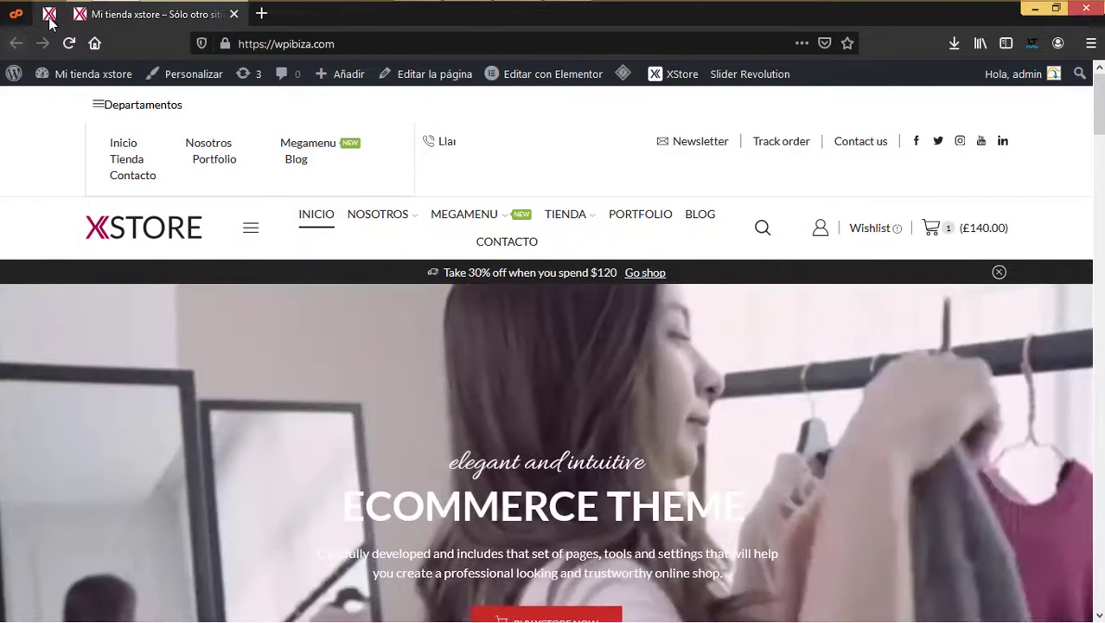
left_click(50, 17)
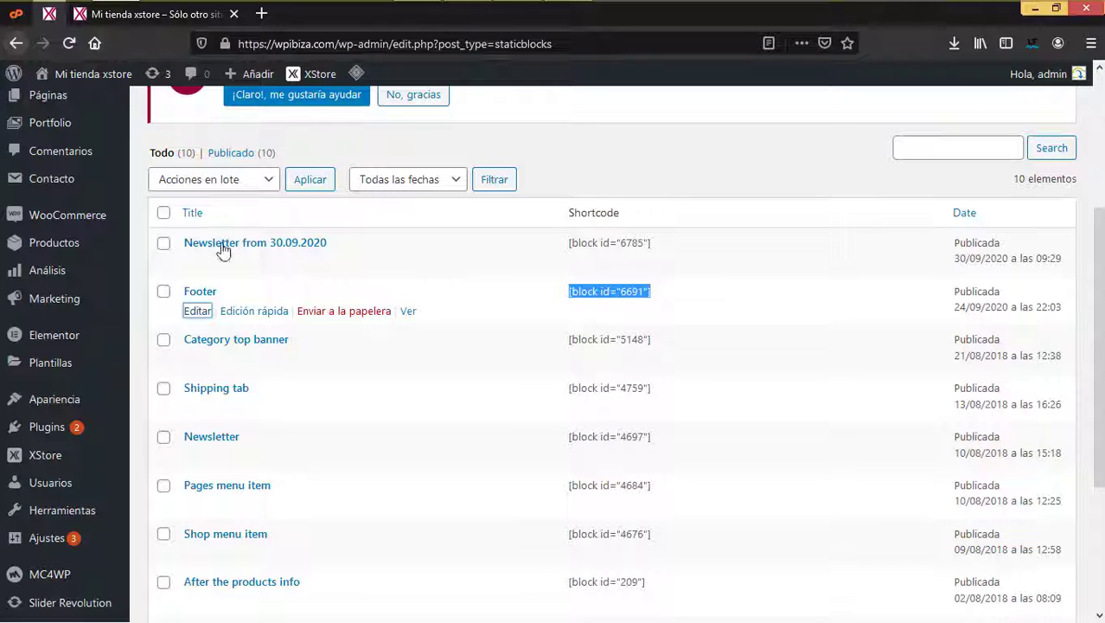
scroll(333, 463, "down", 2)
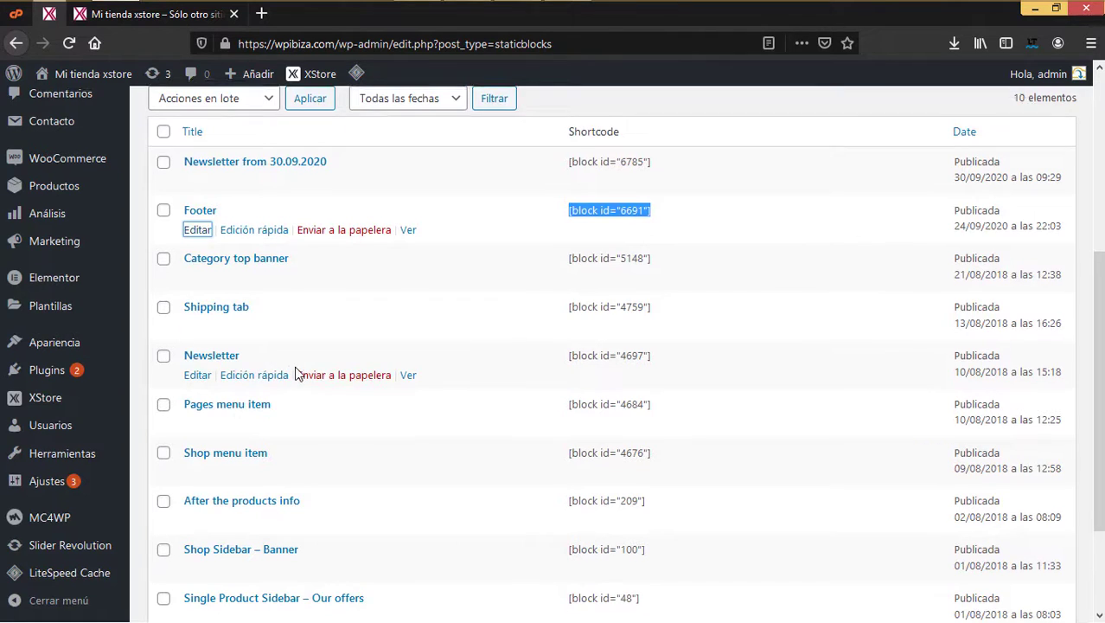
scroll(298, 374, "up", 4)
scroll(295, 398, "down", 4)
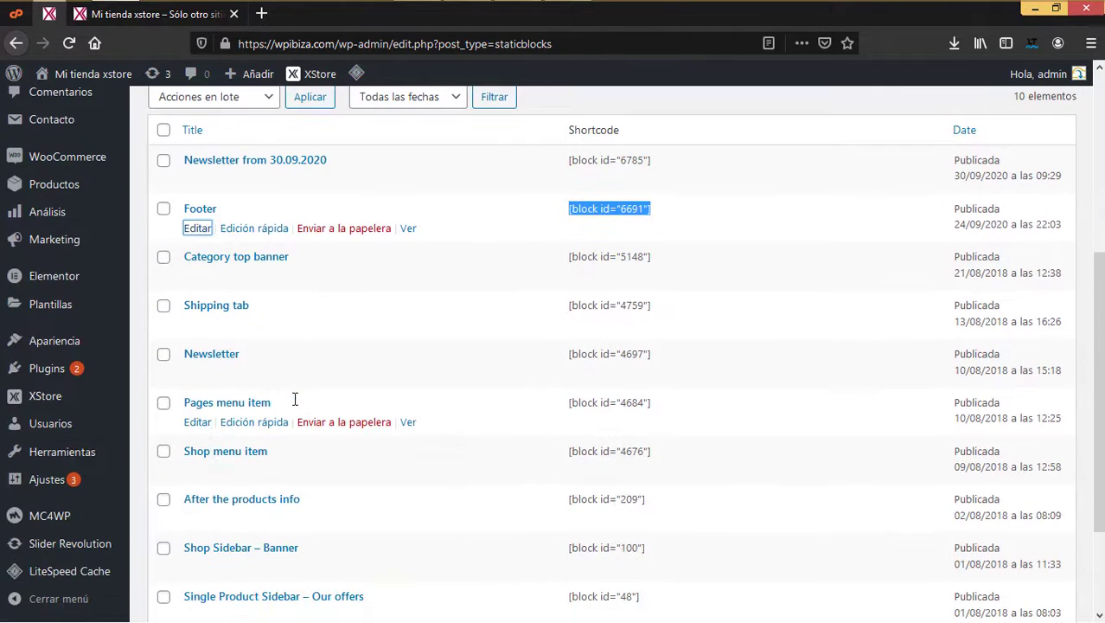
scroll(256, 388, "down", 2)
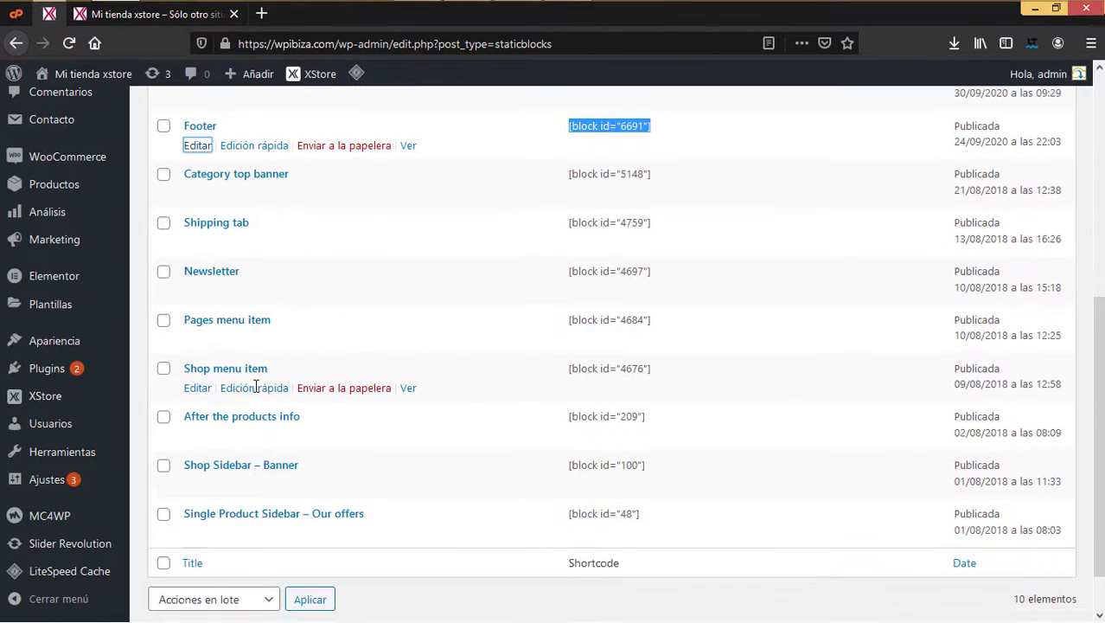
Open the Shop menu item block for editing in a new tab and compare it with the home page's Megamenu dropdown
right_click(208, 393)
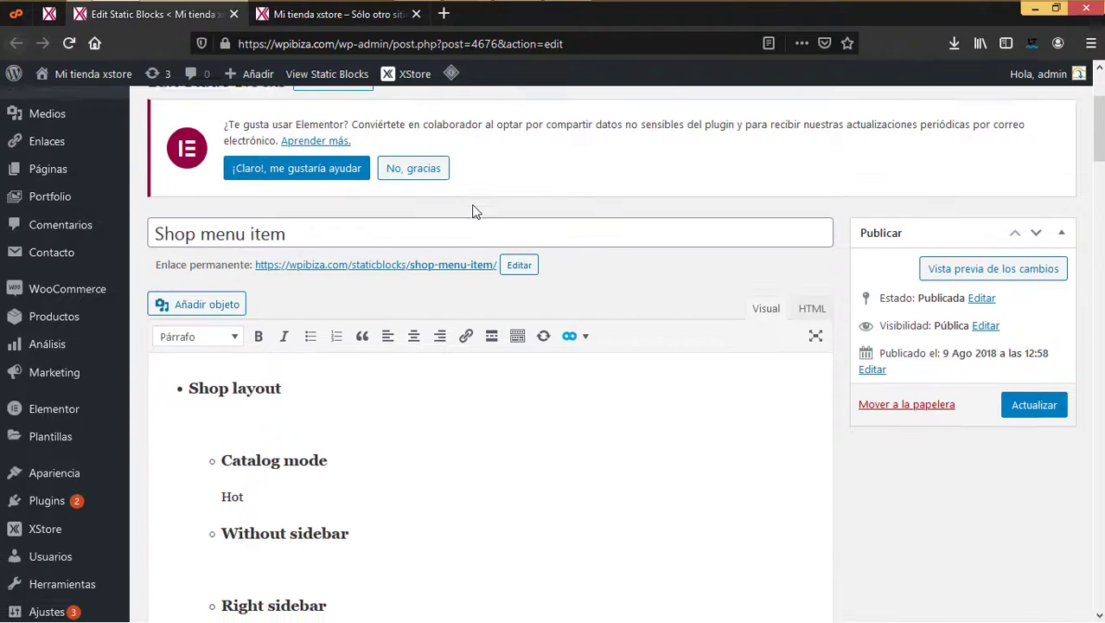
scroll(474, 211, "down", 3)
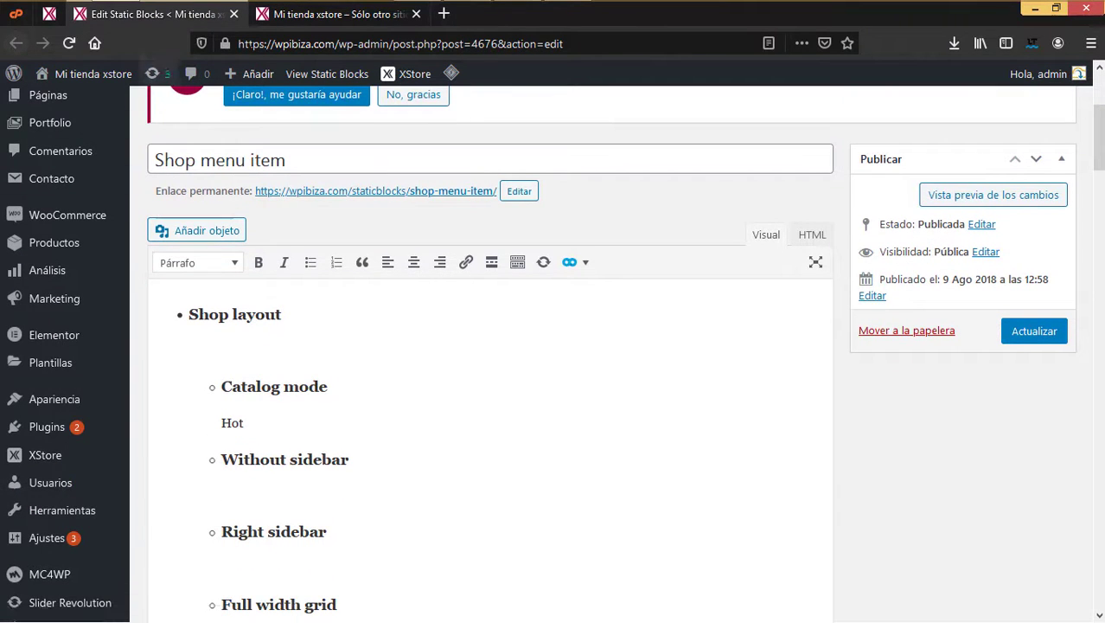
left_click(301, 21)
mouse_move(472, 216)
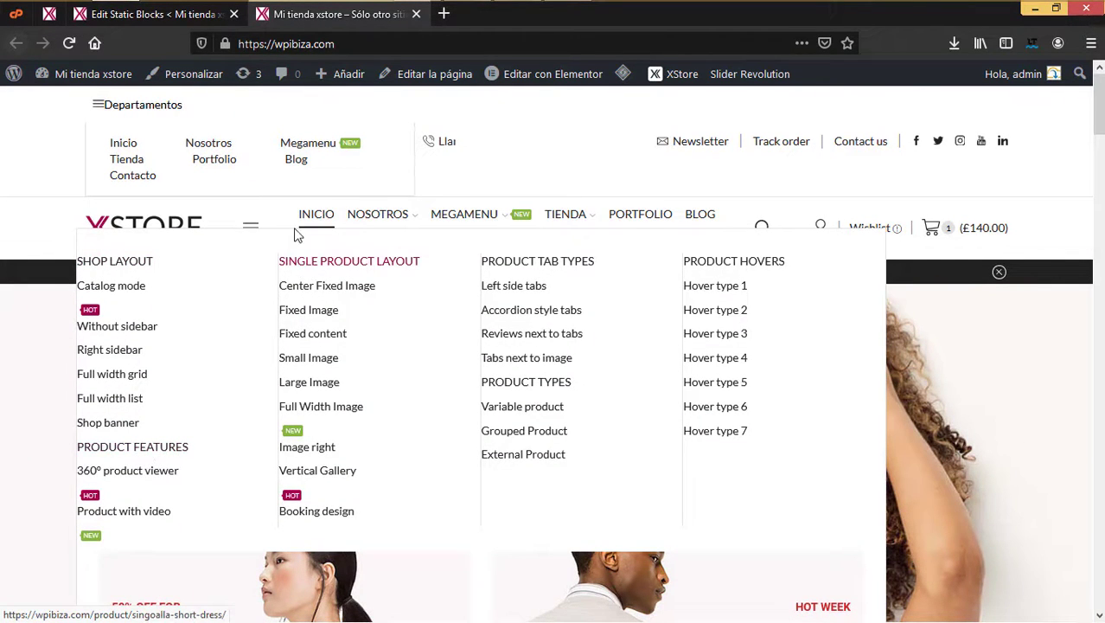
left_click(155, 24)
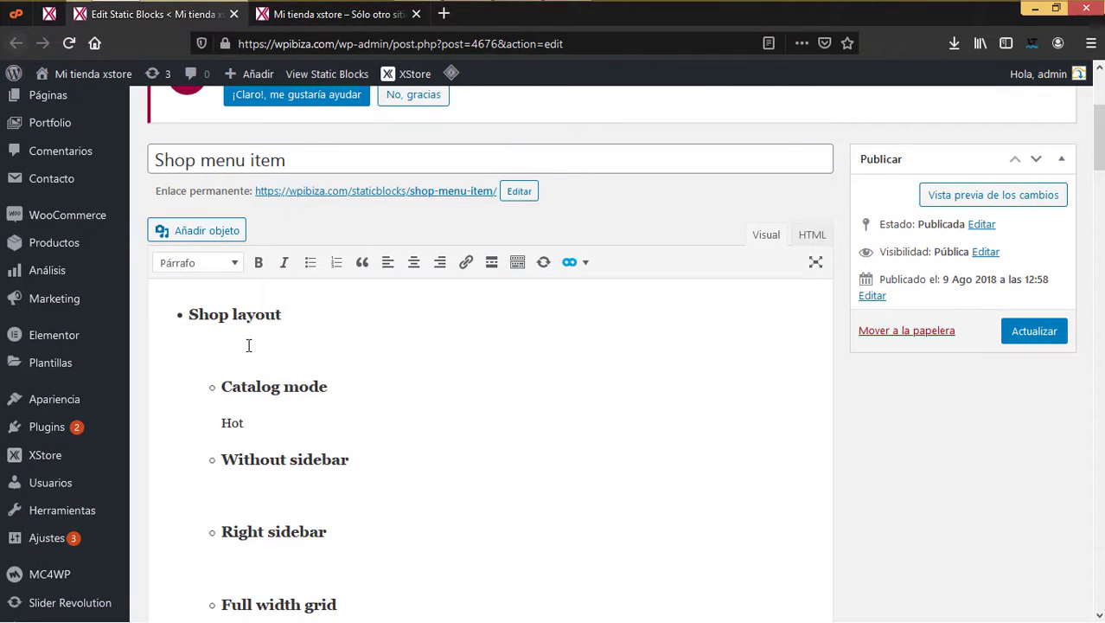
Examine the Shop menu item block's content from the "Shop layout" heading through the promotional banners to the end
left_click_drag(189, 314, 303, 321)
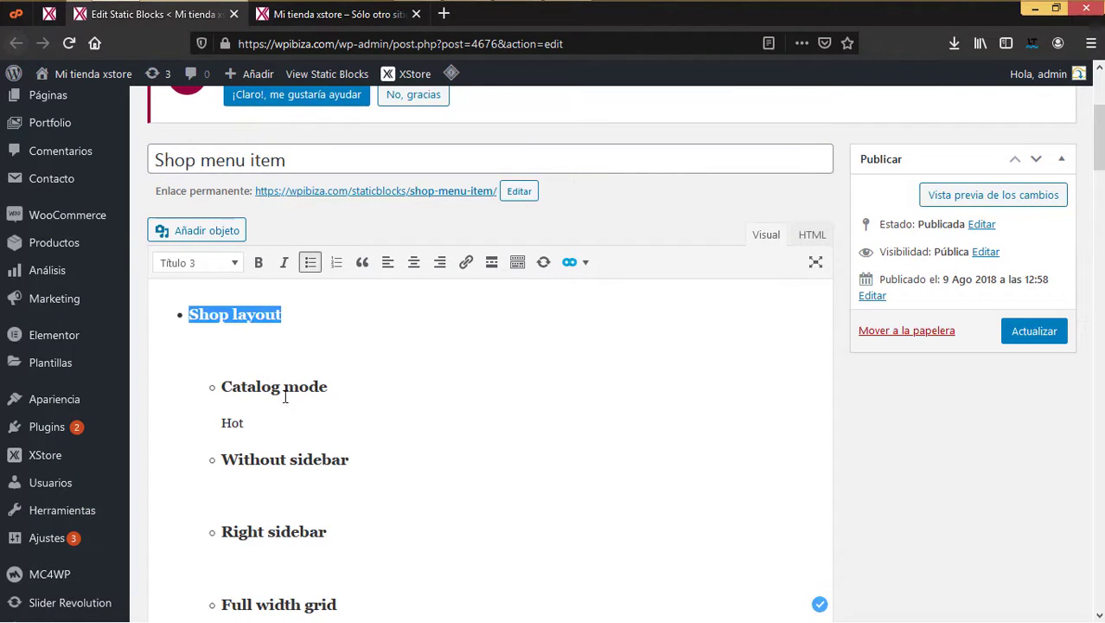
scroll(286, 396, "down", 3)
scroll(263, 405, "down", 8)
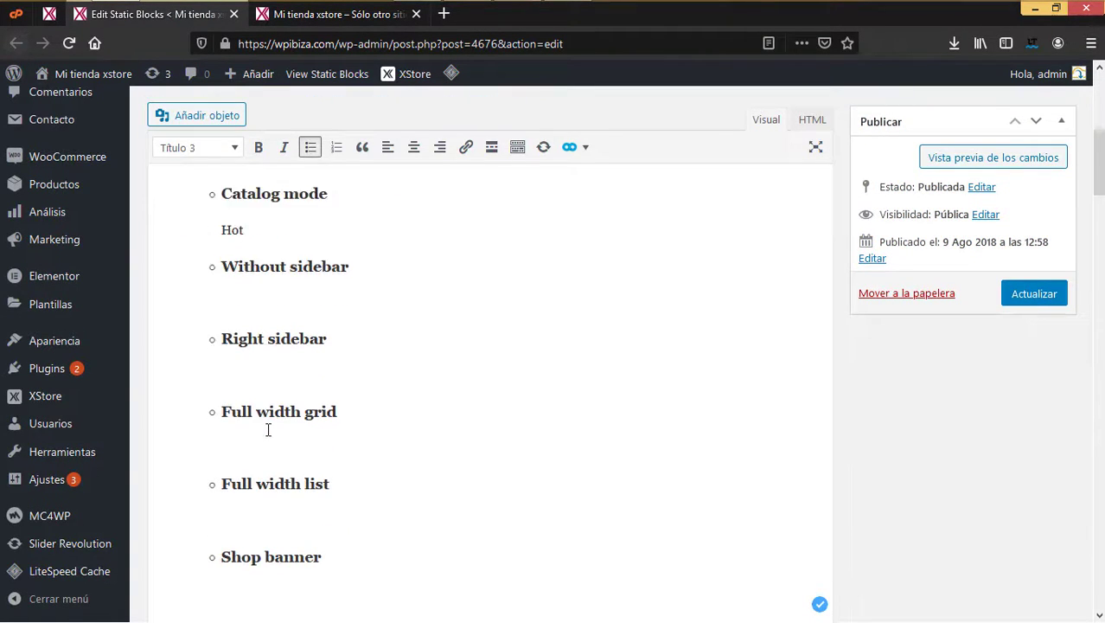
scroll(304, 350, "down", 20)
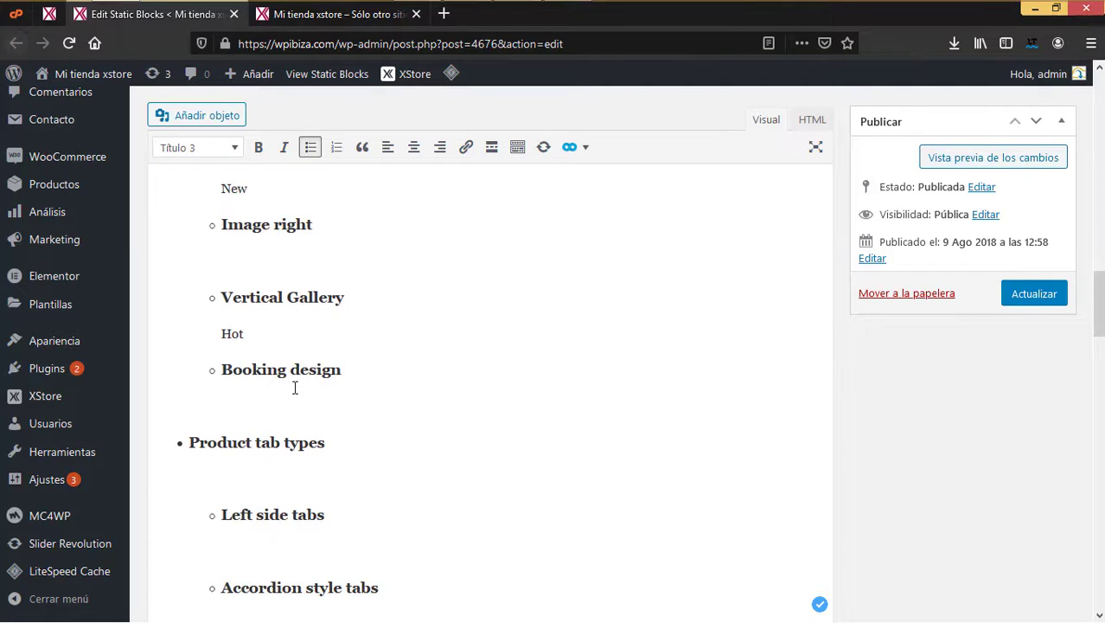
scroll(295, 388, "down", 20)
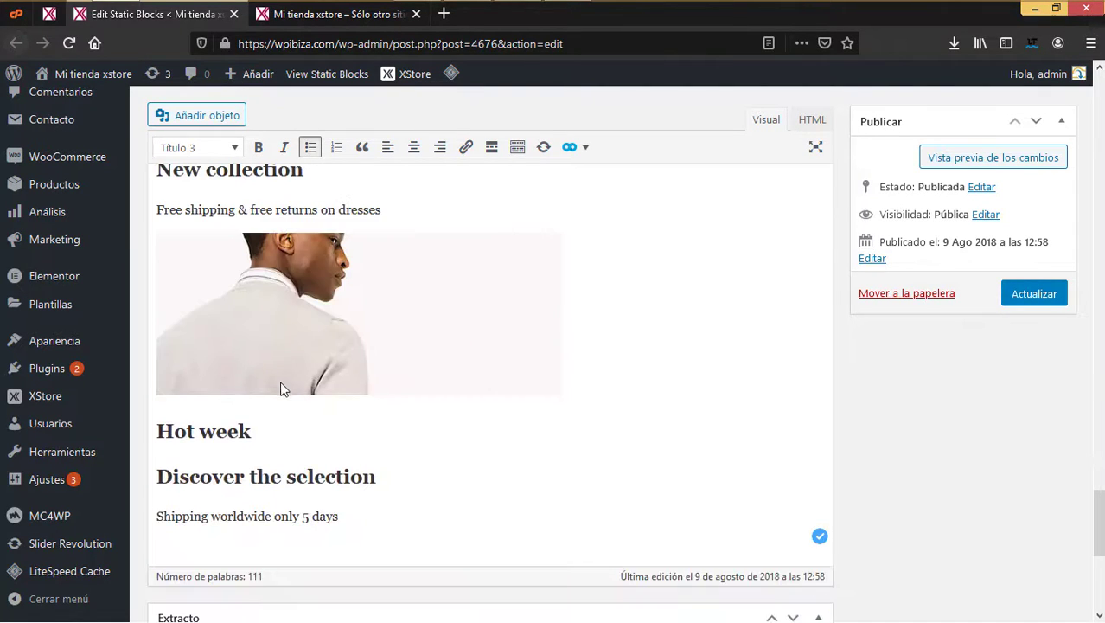
scroll(320, 430, "up", 3)
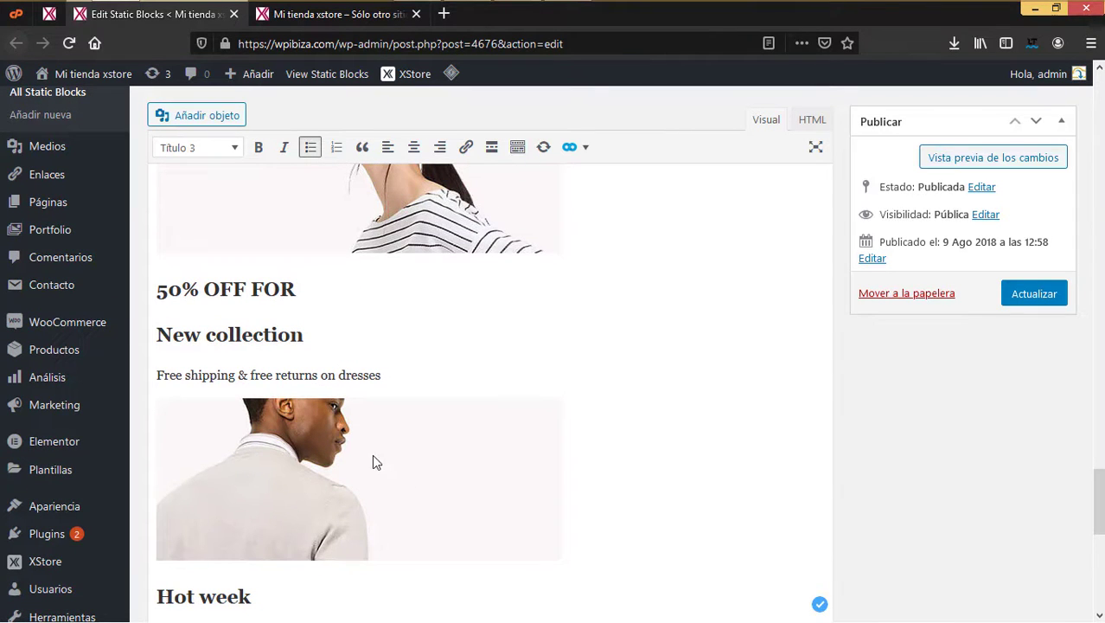
scroll(302, 415, "down", 5)
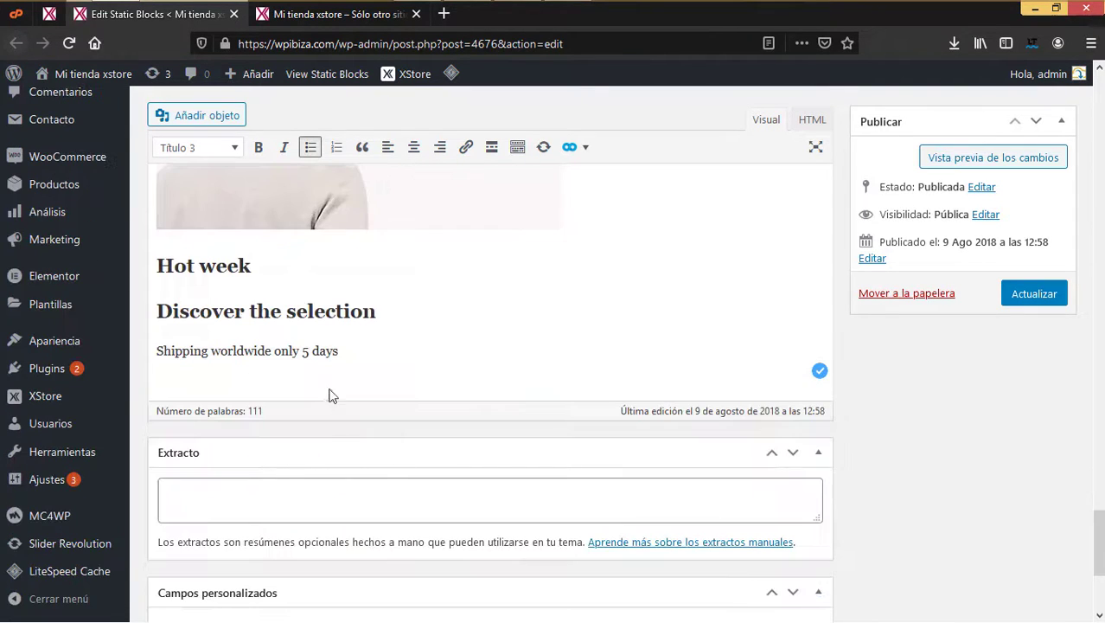
Check the Megamenu dropdown on the home page again, then return to the Shop menu item block and close its editing tab
left_click(328, 15)
mouse_move(449, 226)
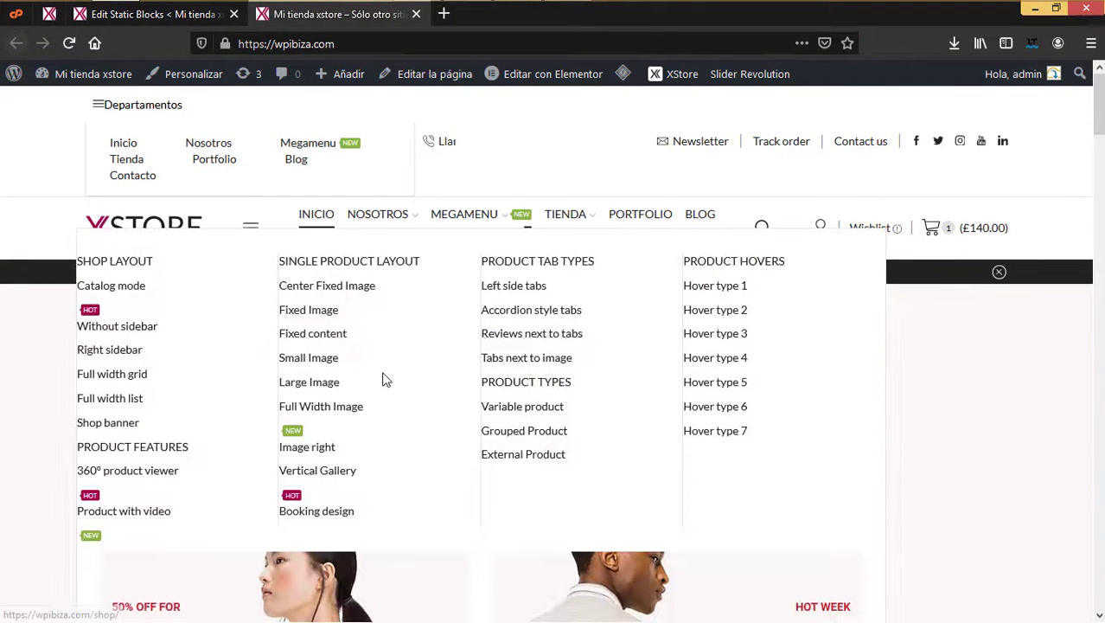
scroll(365, 427, "down", 1)
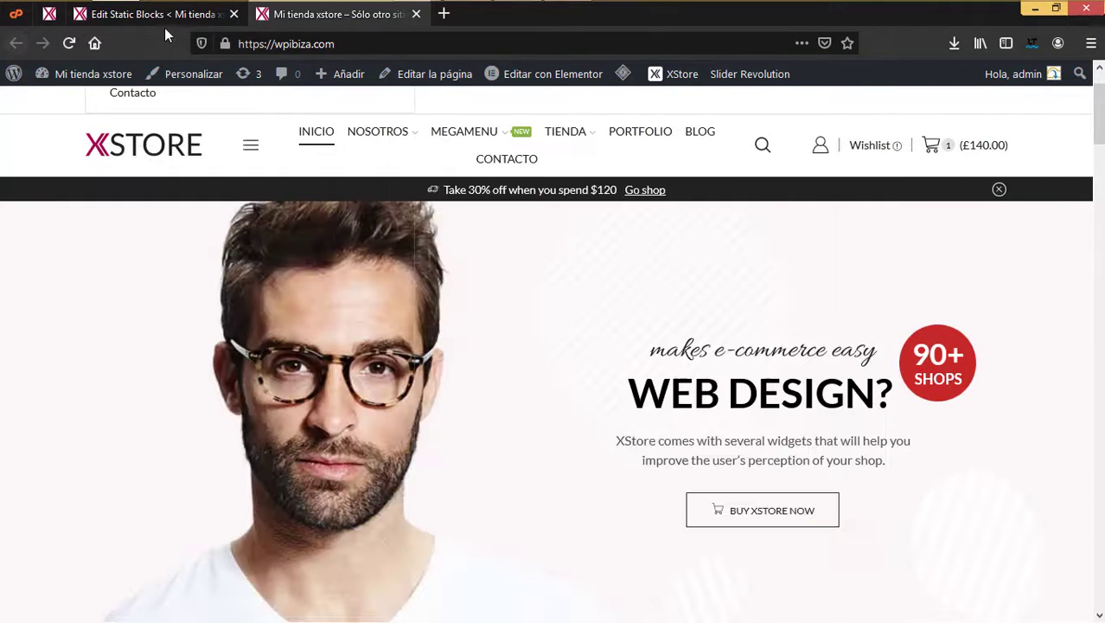
left_click(167, 15)
scroll(277, 364, "up", 10)
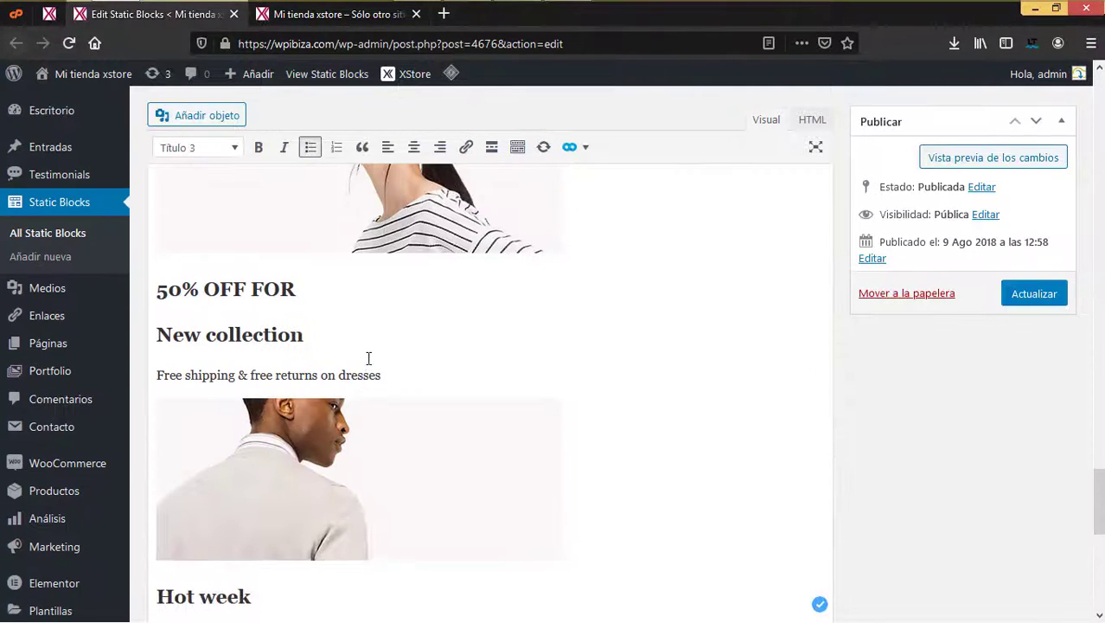
scroll(370, 396, "up", 10)
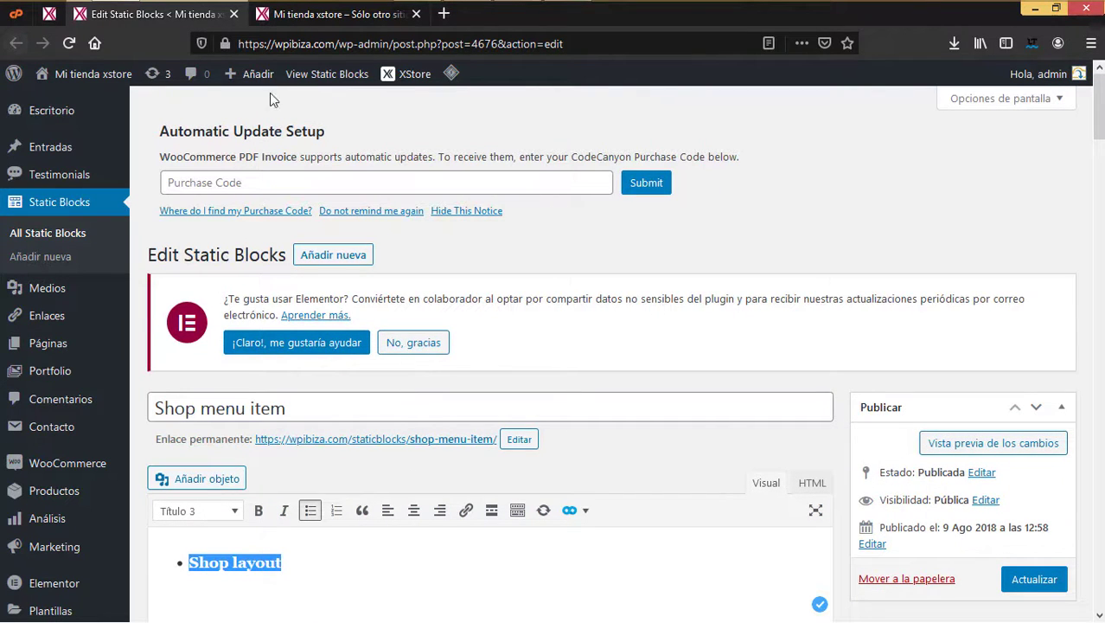
left_click(233, 15)
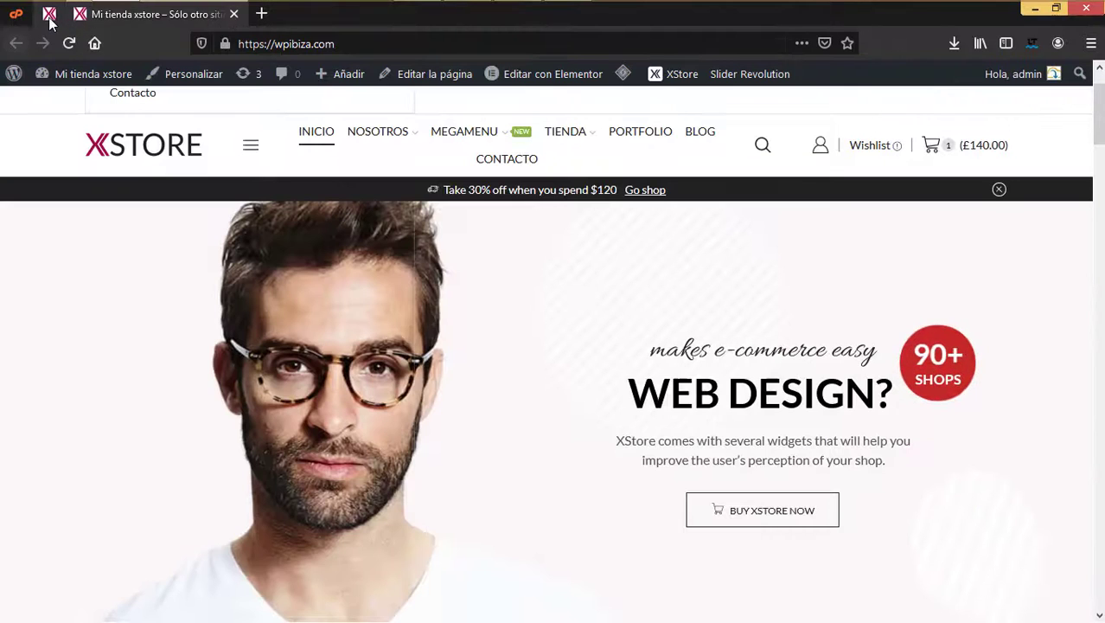
Return to the static blocks list and look over all its entries, down to Single Product Sidebar – Our offers
left_click(48, 14)
scroll(410, 491, "down", 2)
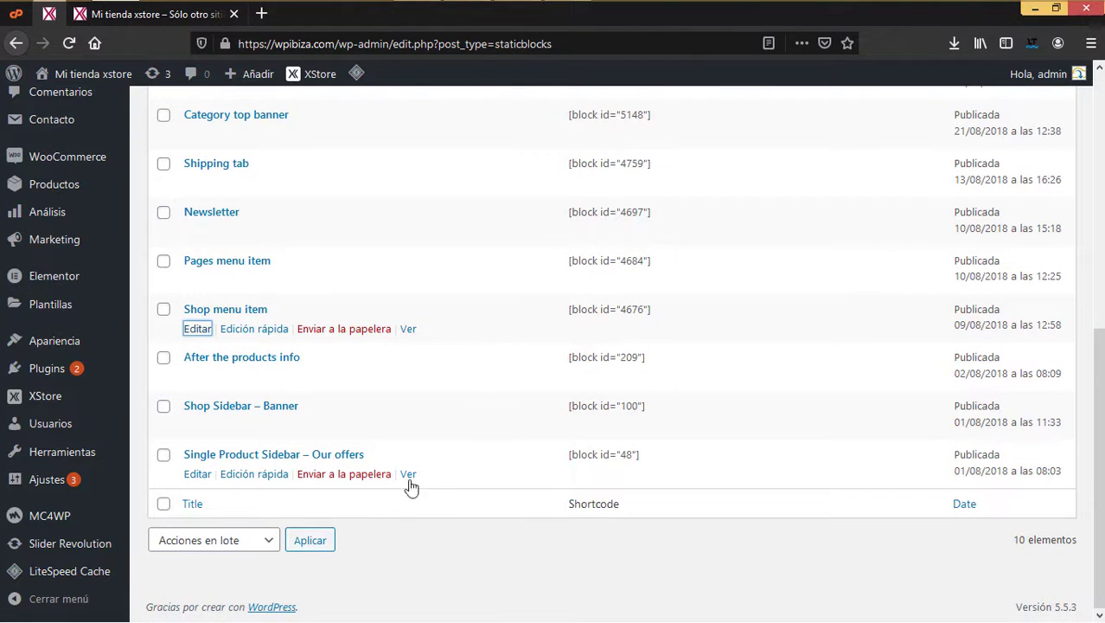
scroll(101, 353, "up", 5)
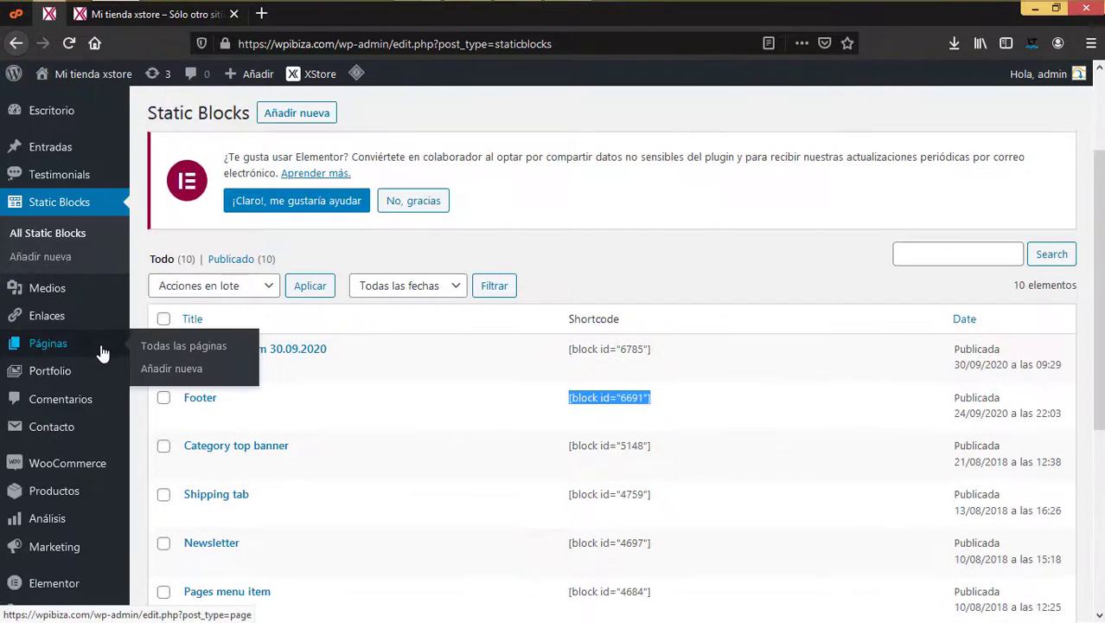
scroll(499, 547, "down", 5)
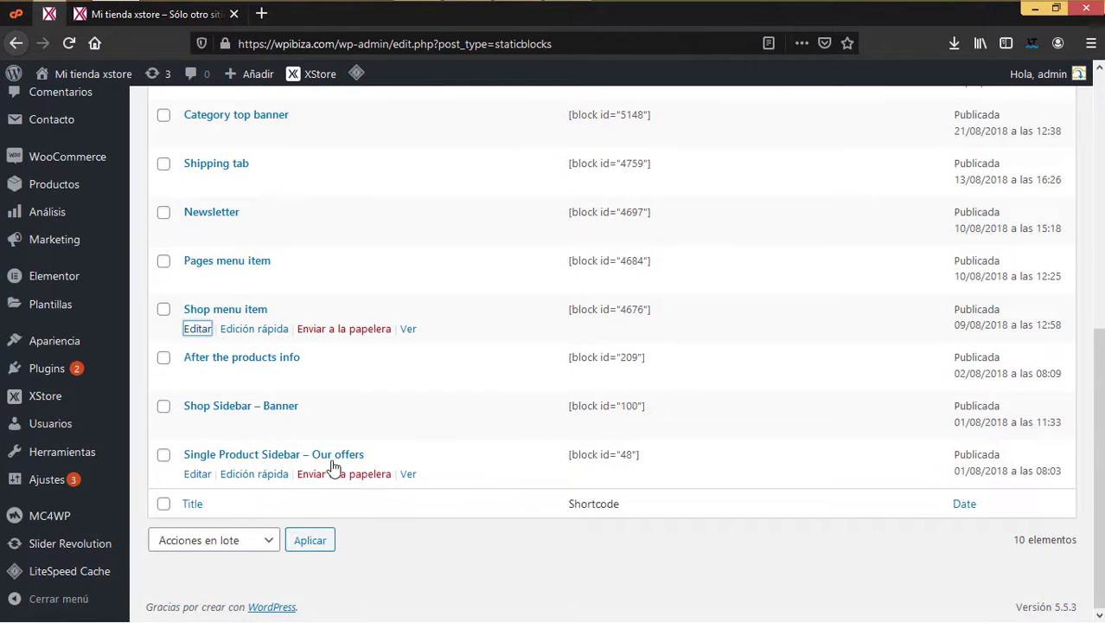
scroll(190, 329, "up", 3)
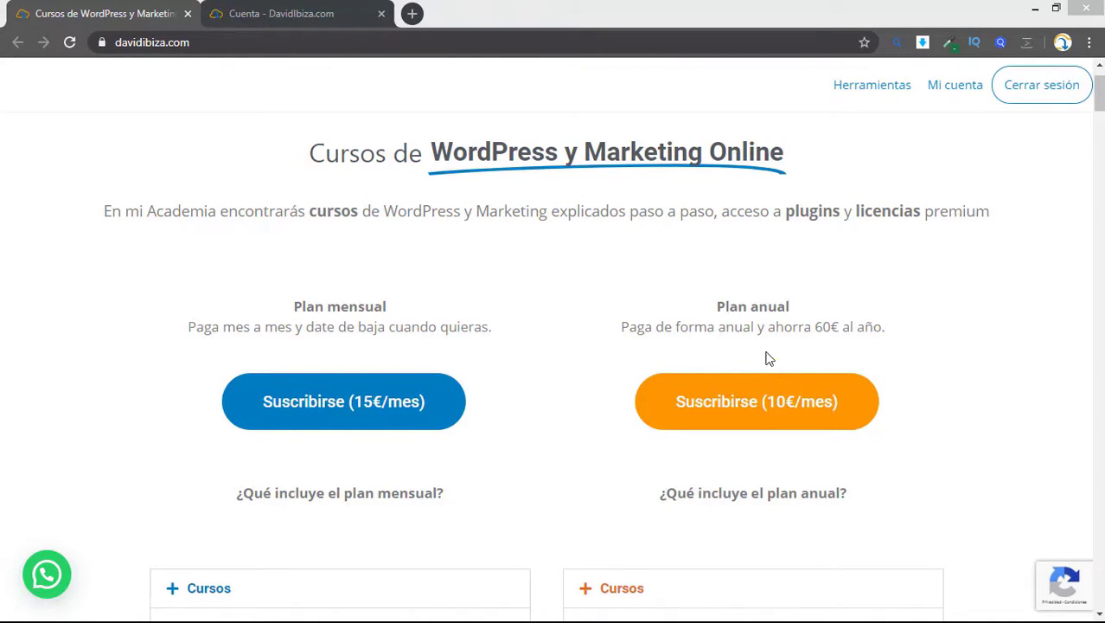
Review the monthly and annual subscription plans and the new courses on the WordPress course academy's home page
scroll(553, 346, "down", 9)
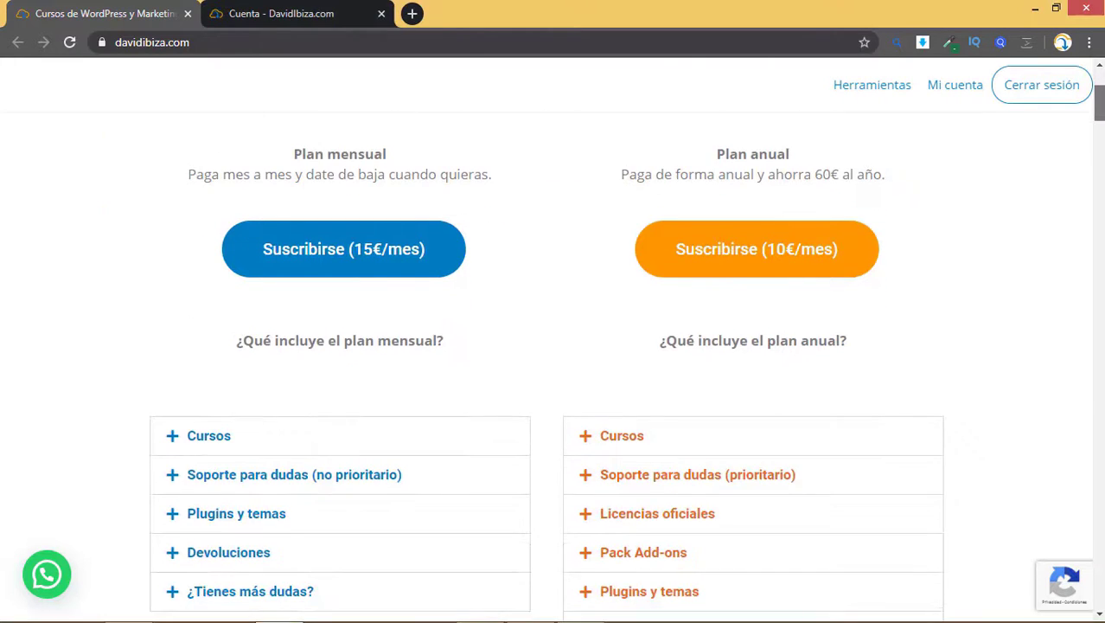
scroll(553, 363, "down", 4)
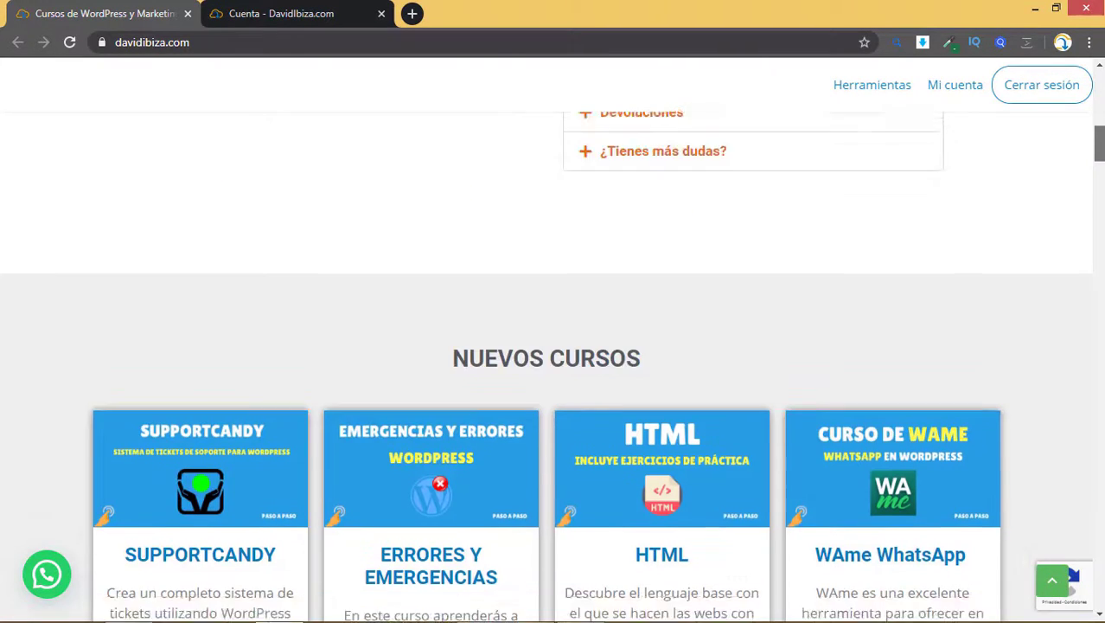
scroll(554, 346, "down", 2)
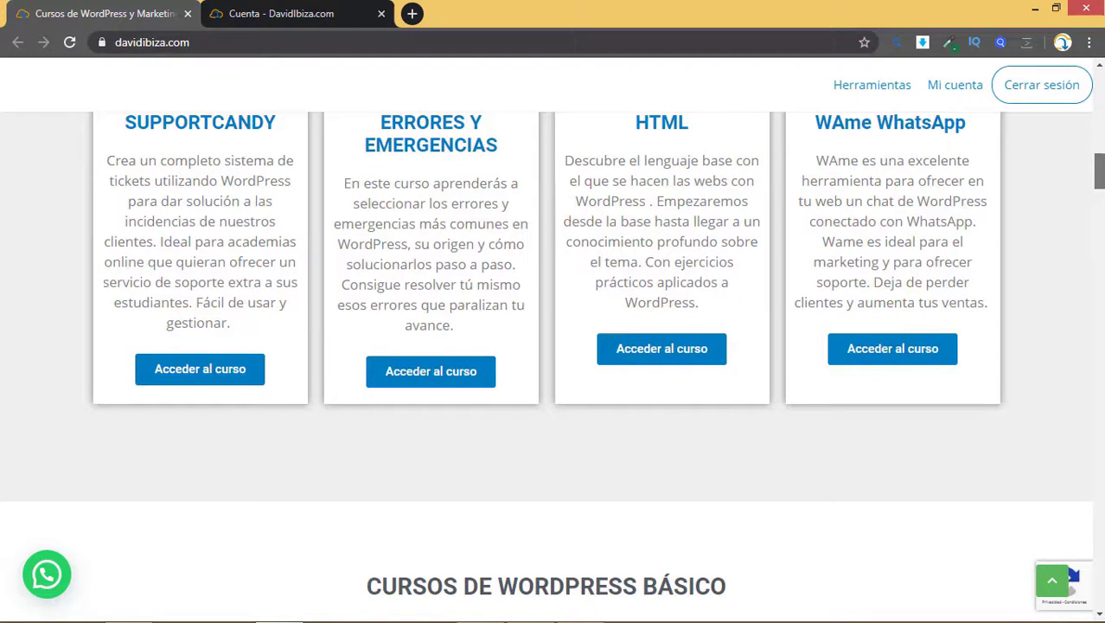
scroll(553, 367, "down", 1)
scroll(553, 346, "up", 10)
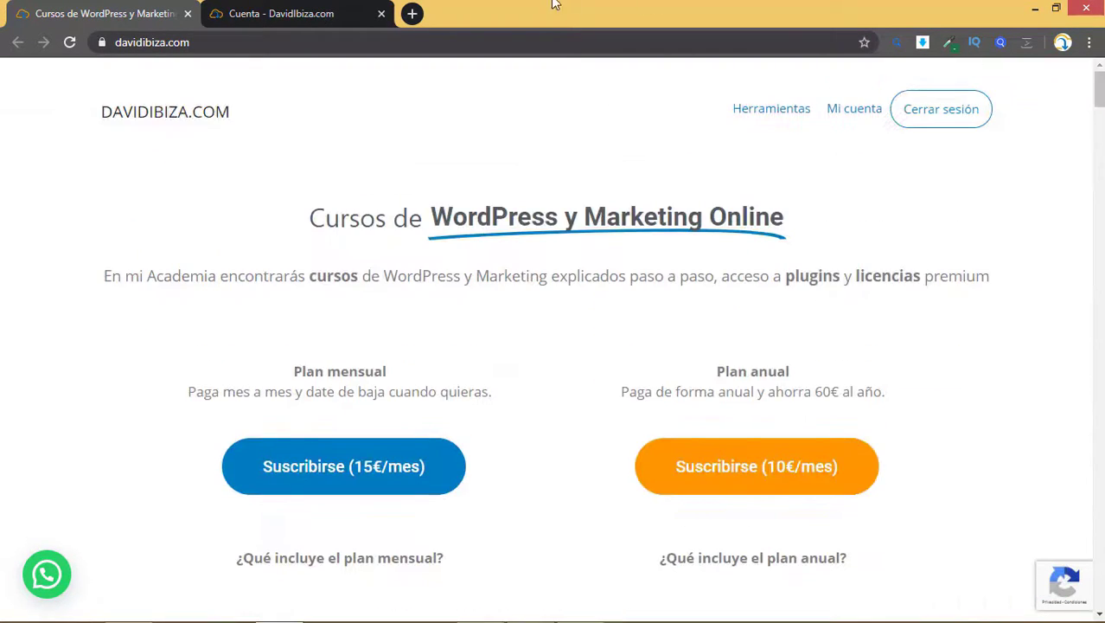
Switch to the academy's account page and look through its premium course list and account sections
left_click(303, 11)
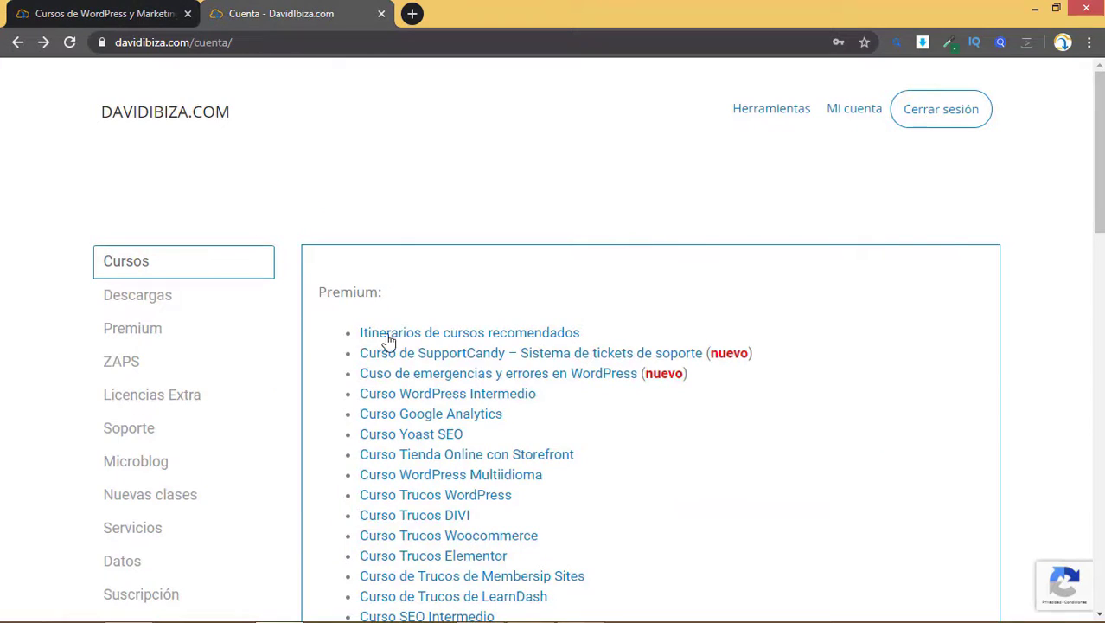
scroll(382, 340, "down", 1)
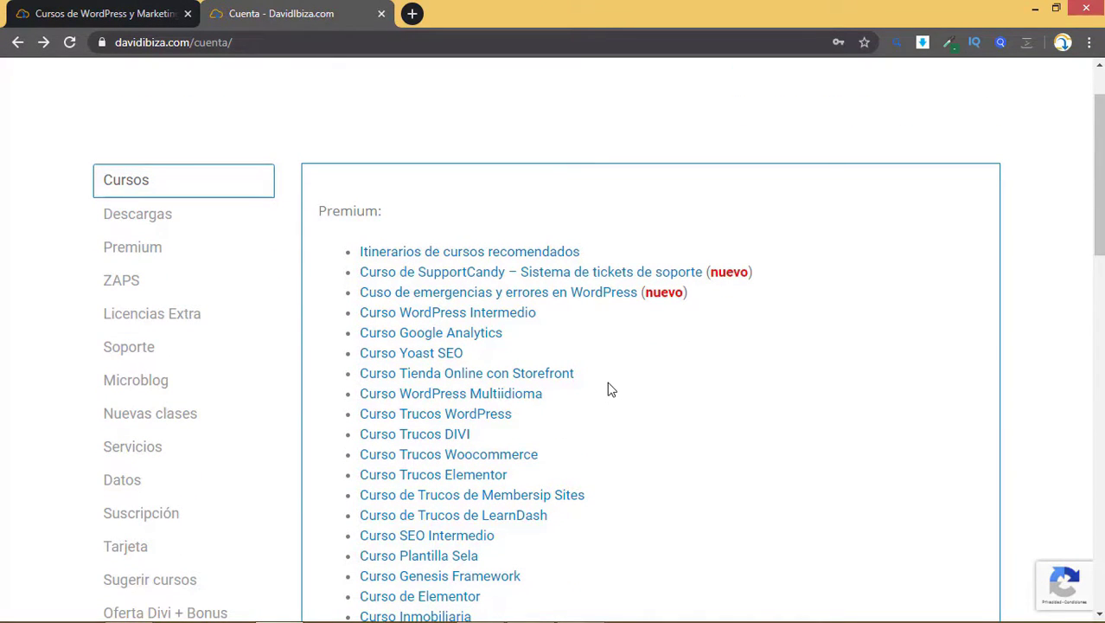
scroll(131, 210, "down", 1)
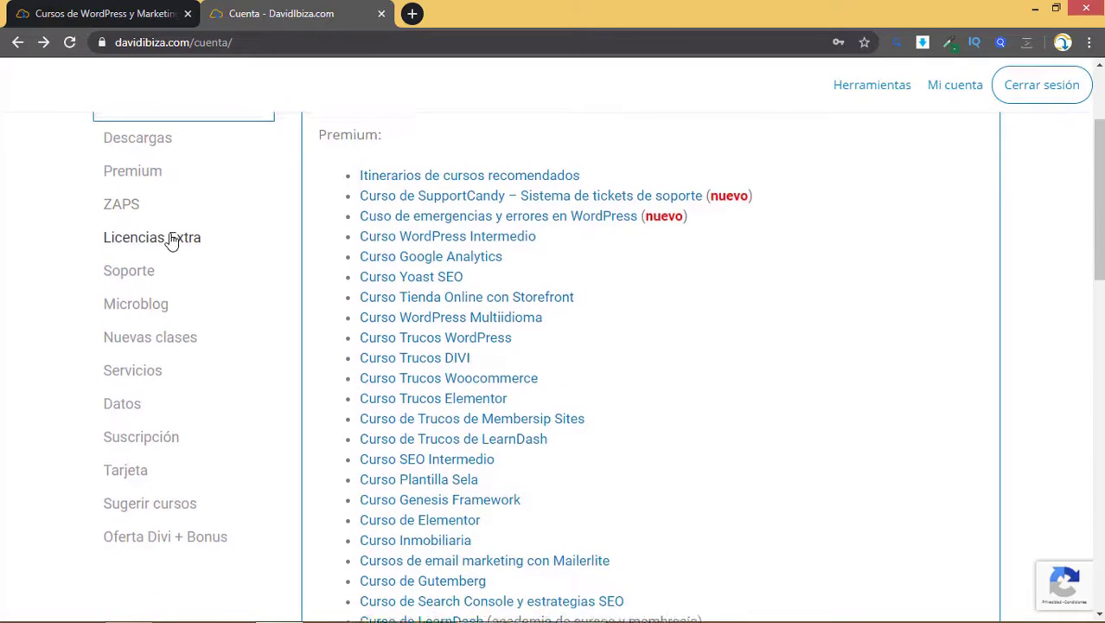
scroll(182, 203, "up", 1)
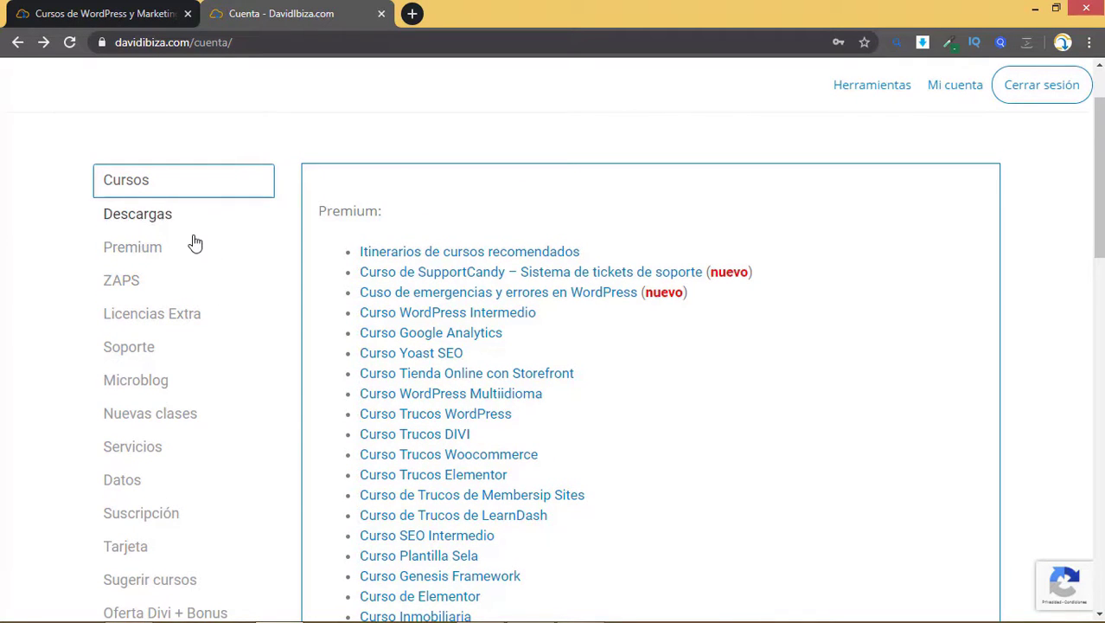
scroll(153, 161, "down", 2)
scroll(161, 145, "up", 1)
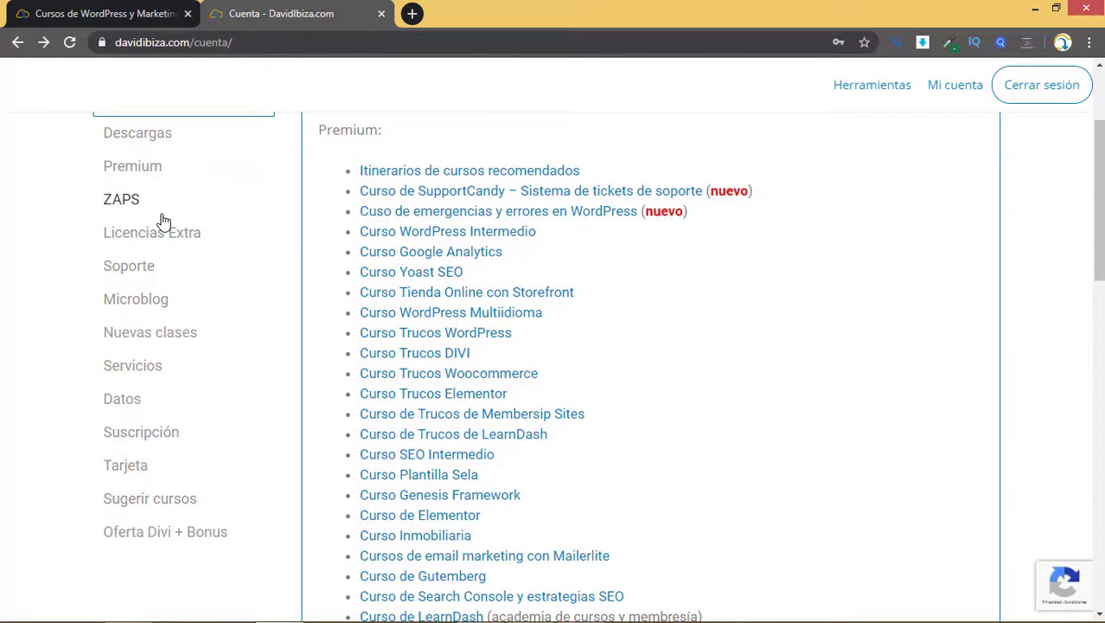
scroll(510, 277, "up", 2)
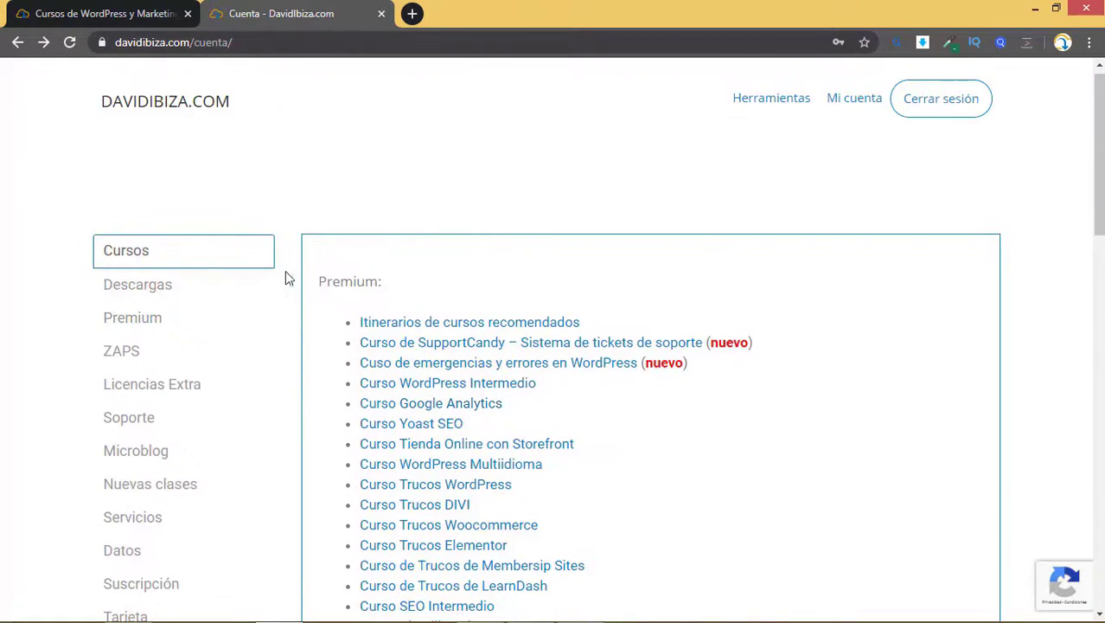
key("ctrl+shift+Tab")
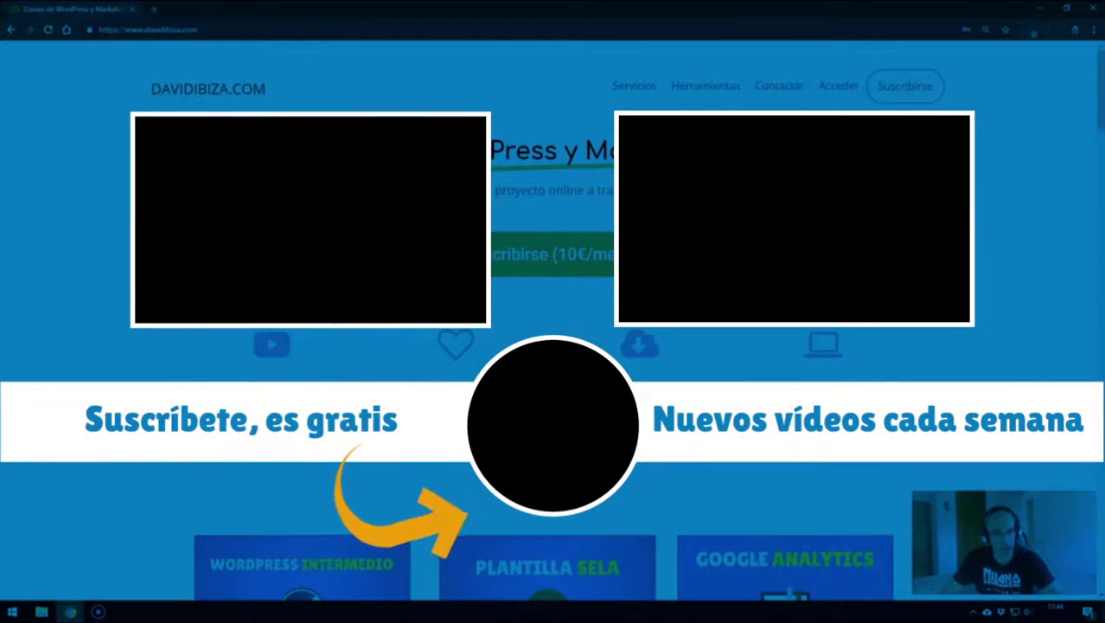
scroll(552, 259, "down", 1)
scroll(553, 260, "down", 1)
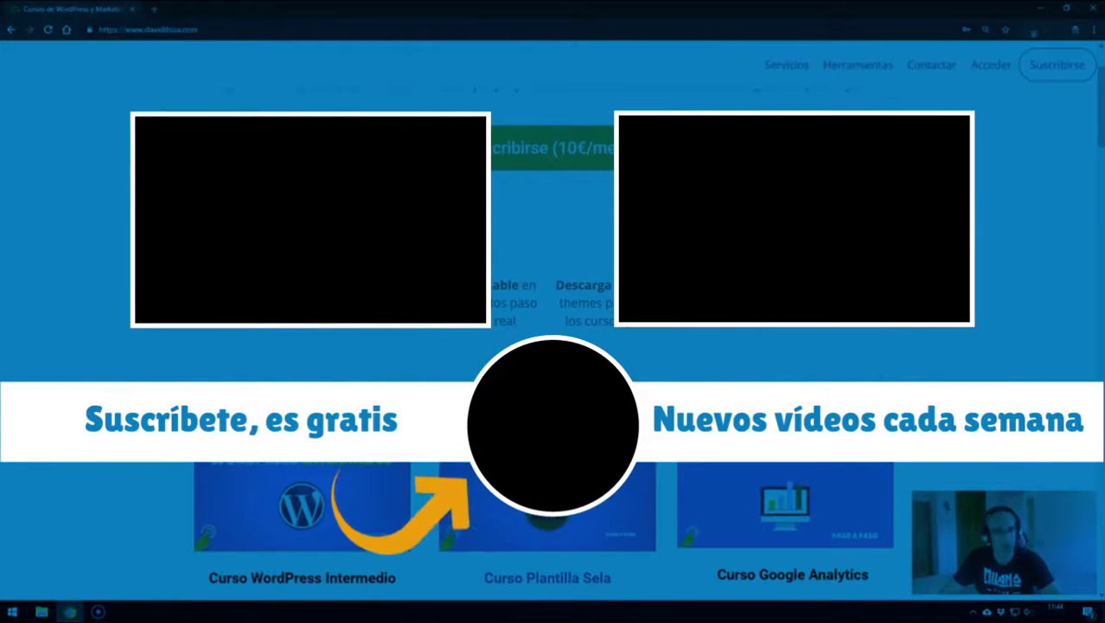
scroll(552, 346, "down", 4)
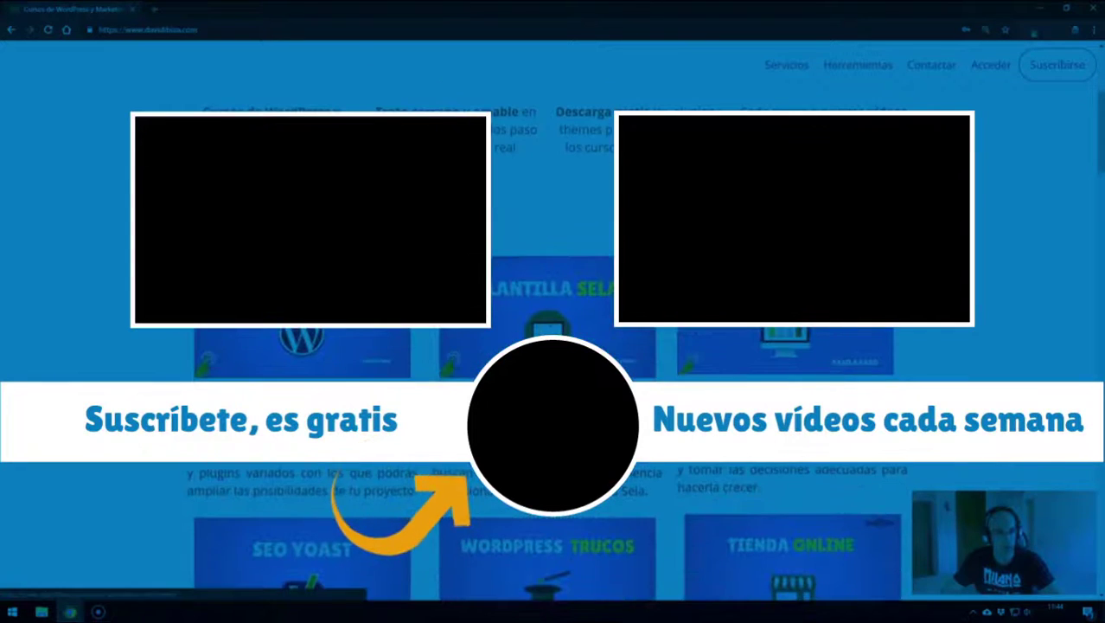